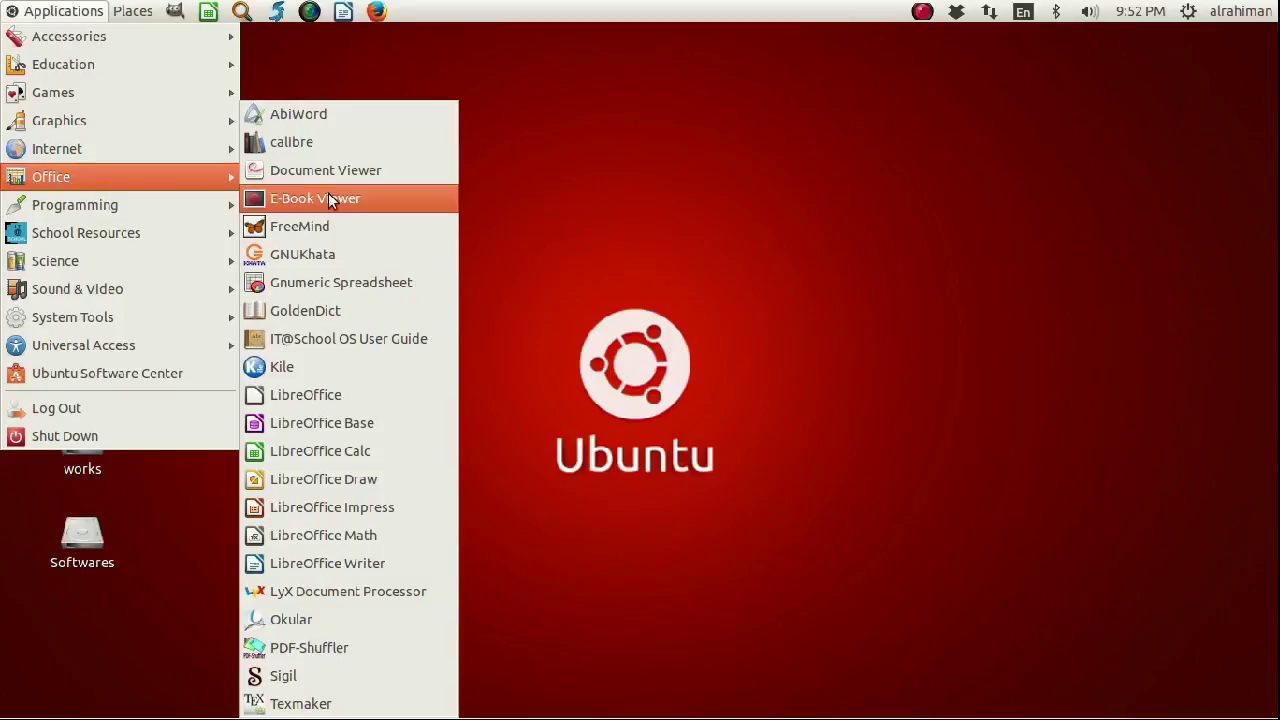
Start LibreOffice Base and create a new HSQLDB Embedded database
left_click(378, 430)
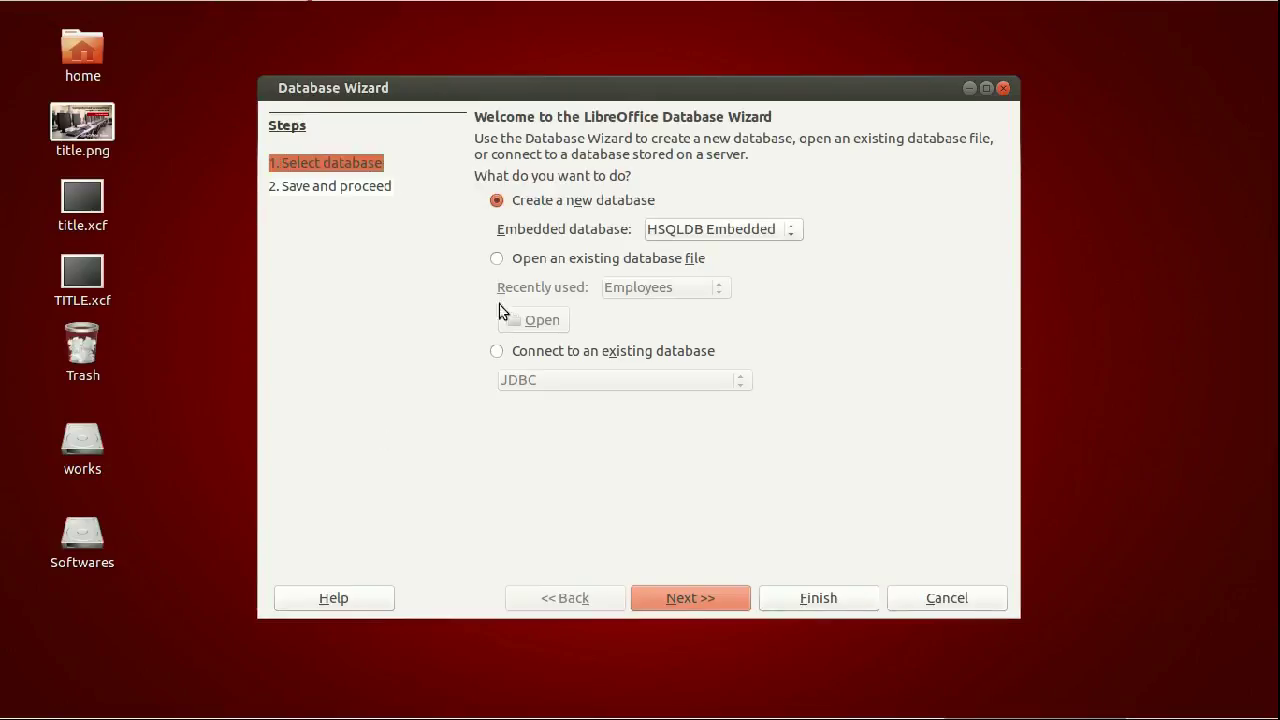
left_click(520, 204)
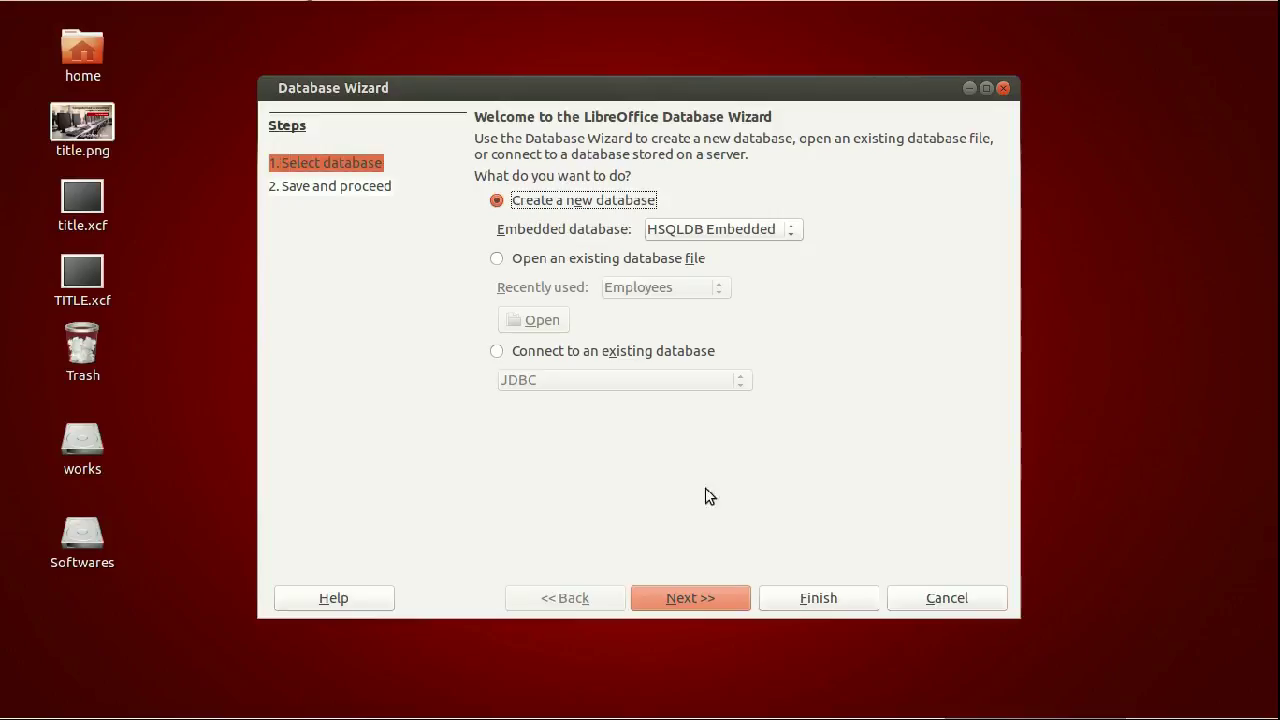
left_click(810, 601)
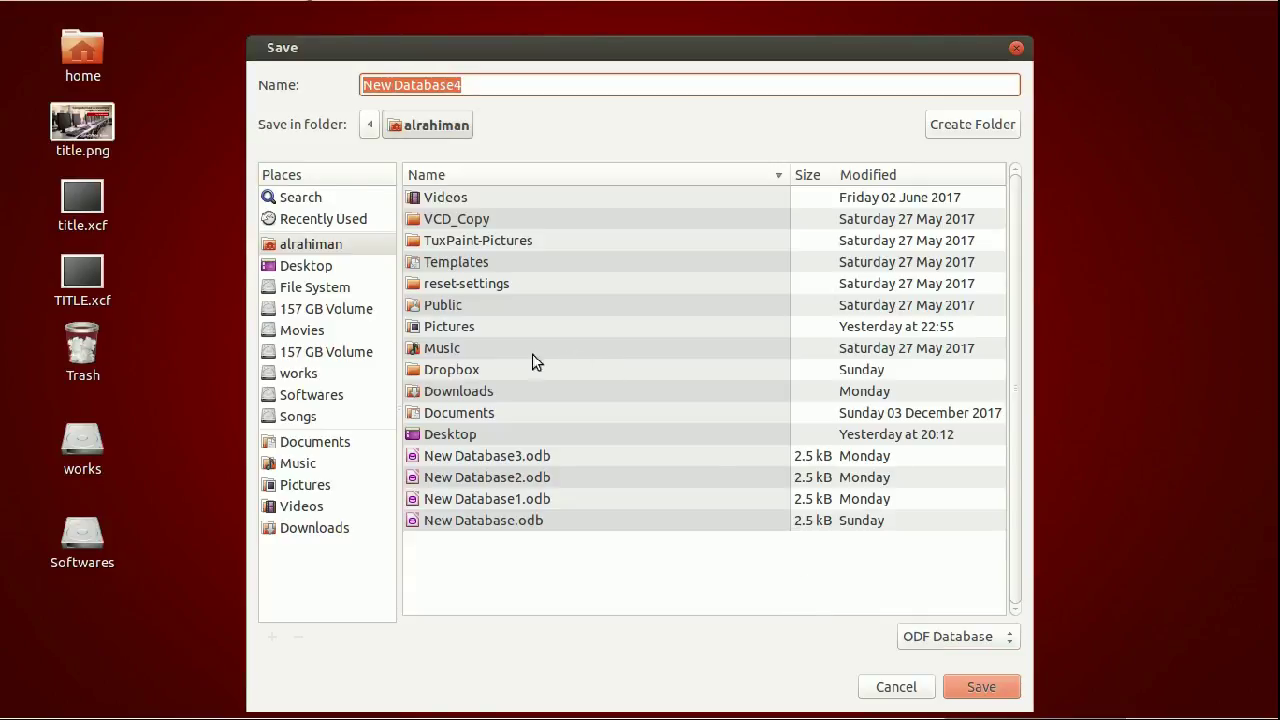
Save the new database in the Desktop folder under the name Payroll
left_click(310, 268)
left_click(476, 85)
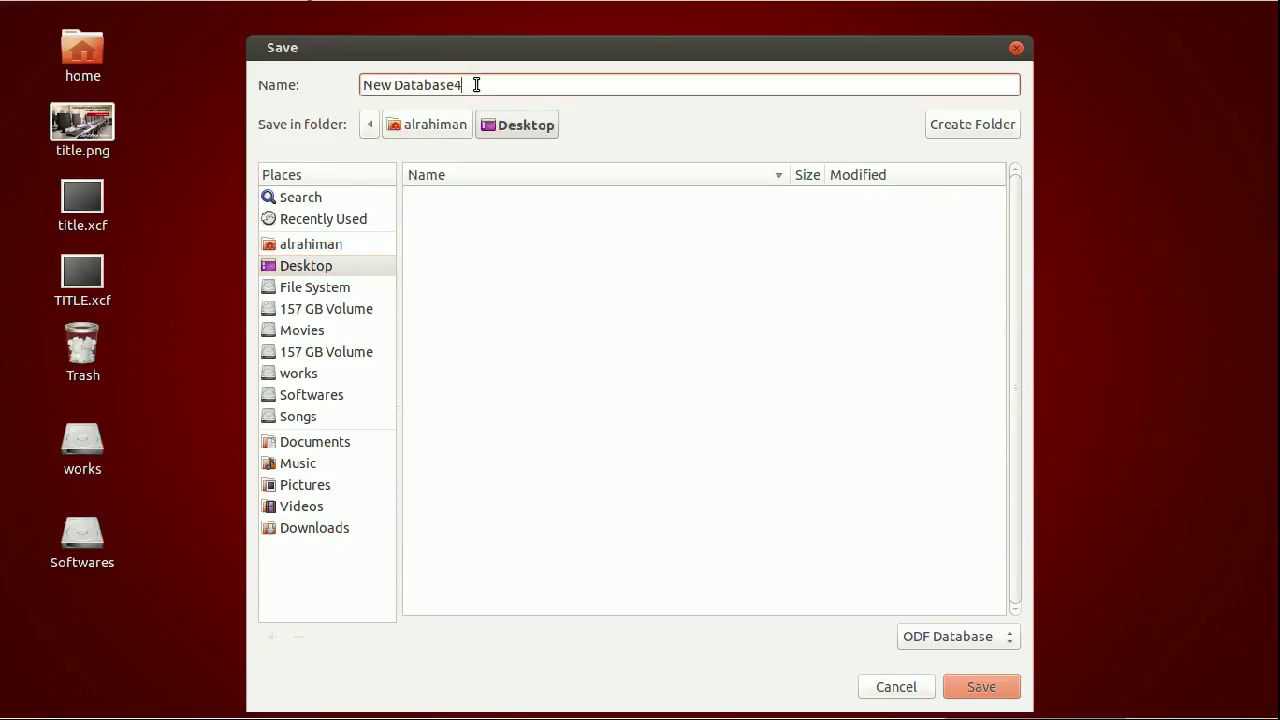
triple_click(476, 85)
type("Payroll")
left_click(981, 688)
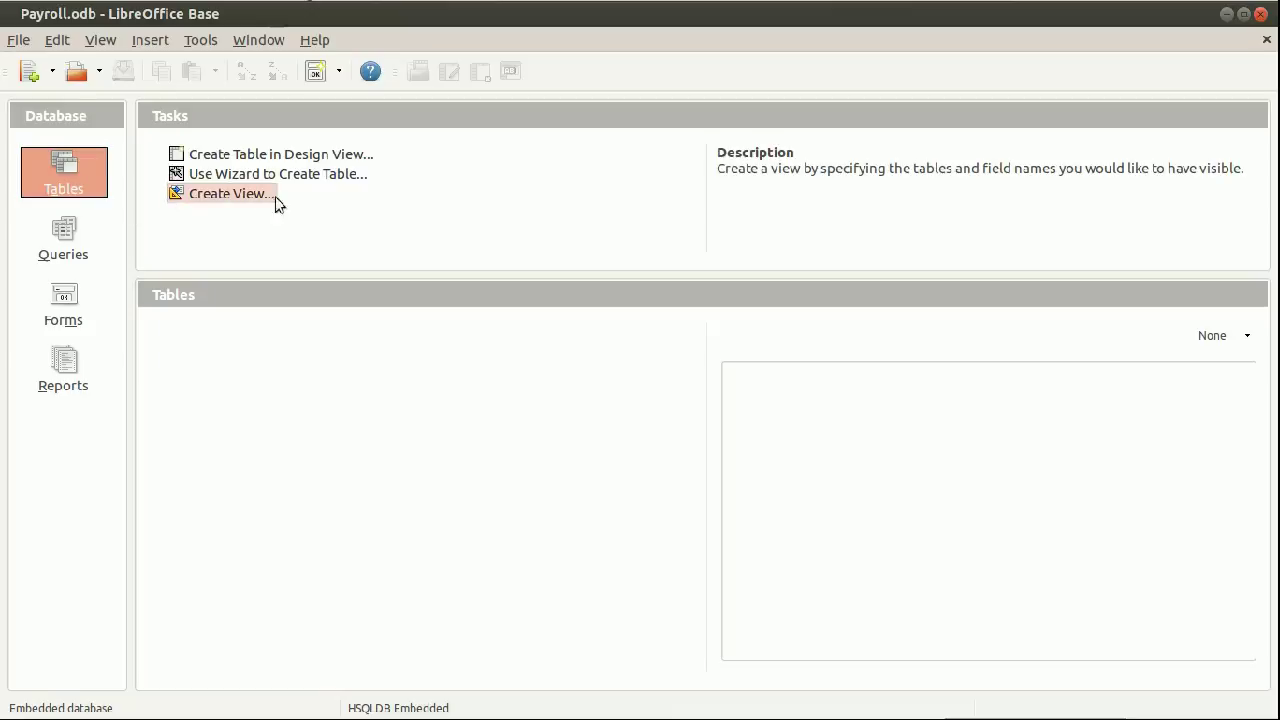
Start a table in Design View, widen the Field Name column and add EMP_ID as the first field, type Text [VARCHAR]
left_click(329, 155)
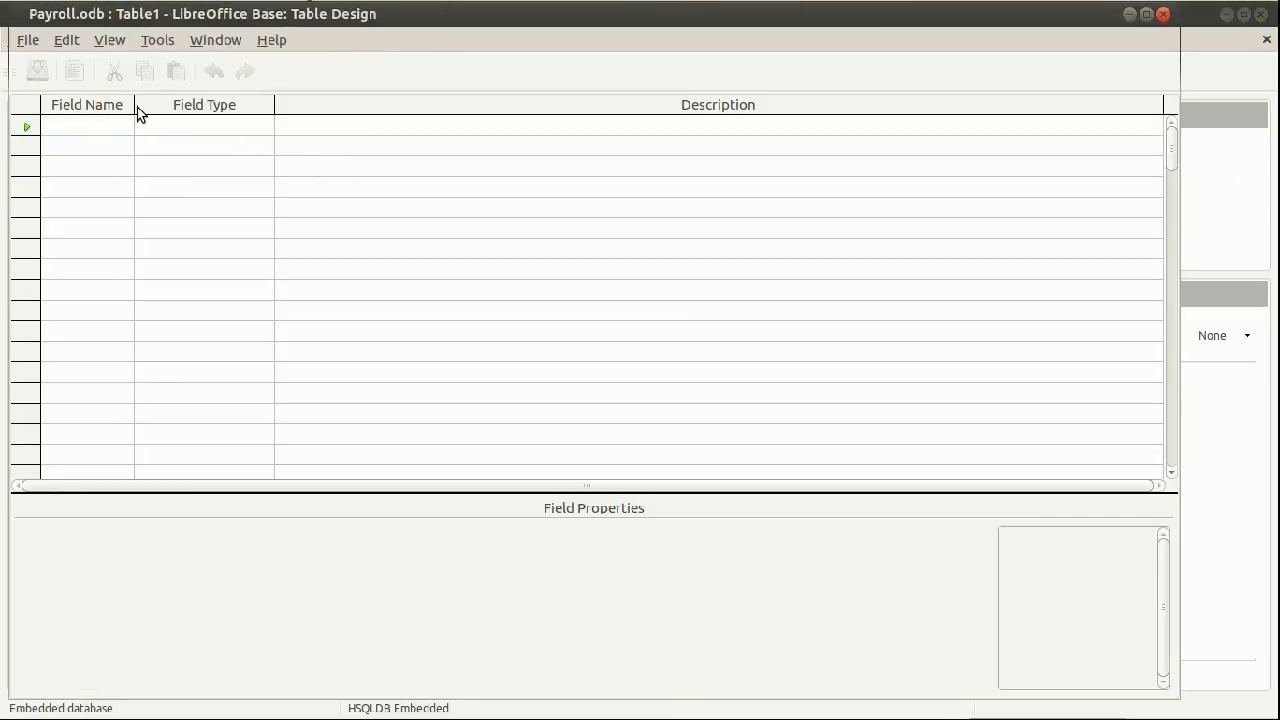
left_click_drag(133, 104, 191, 114)
left_click(142, 134)
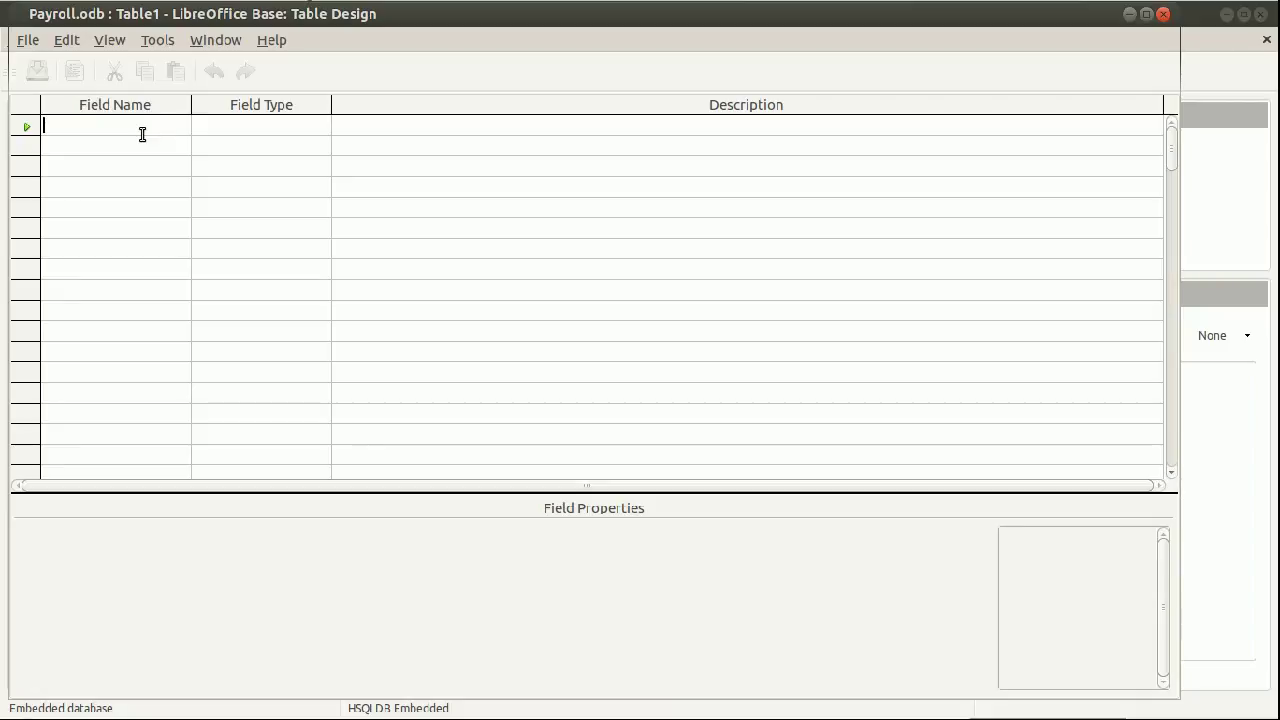
type("EMP")
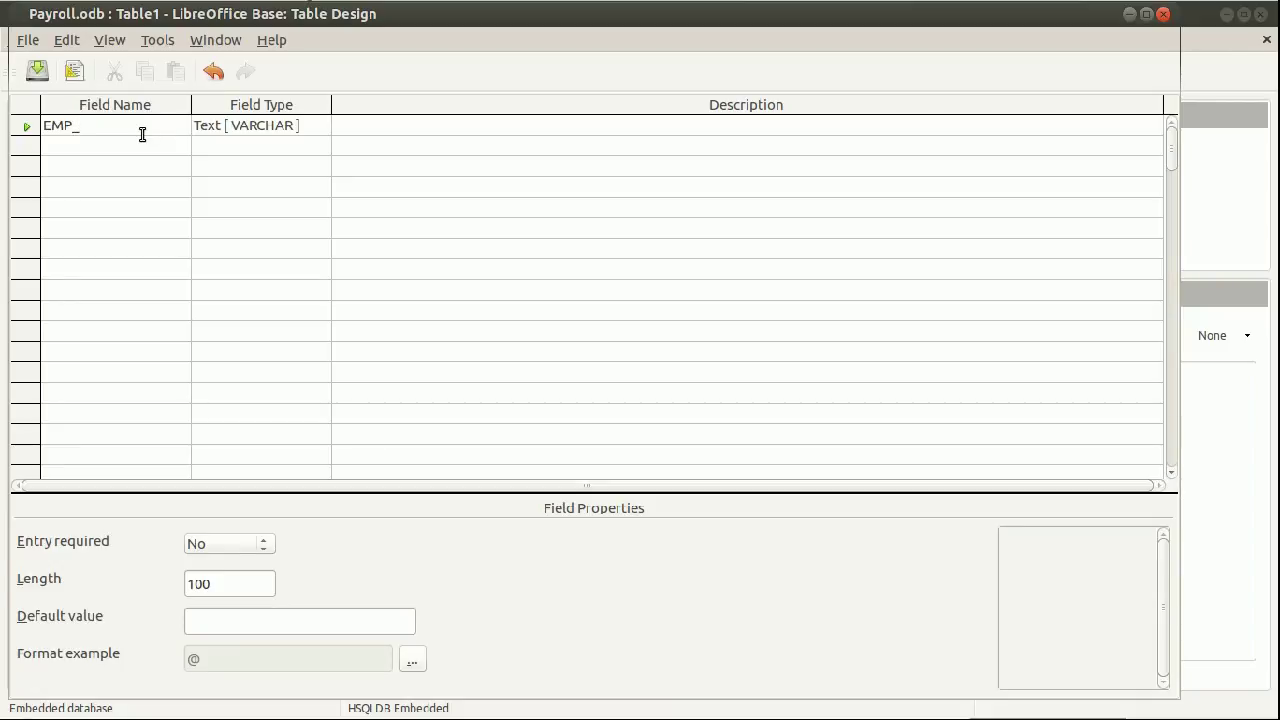
type("_ID")
key("Tab")
key("Tab")
key("Tab")
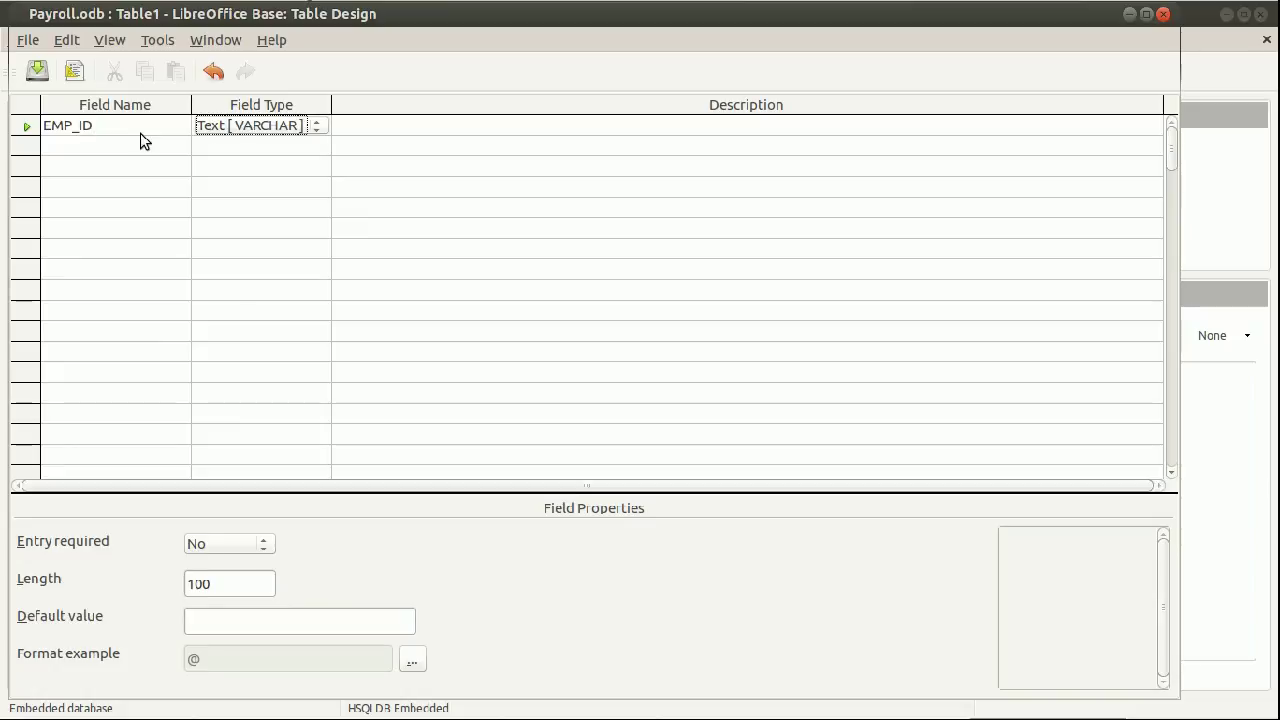
Add EMP_NAME as the second field with type Text [VARCHAR]
type("EMP")
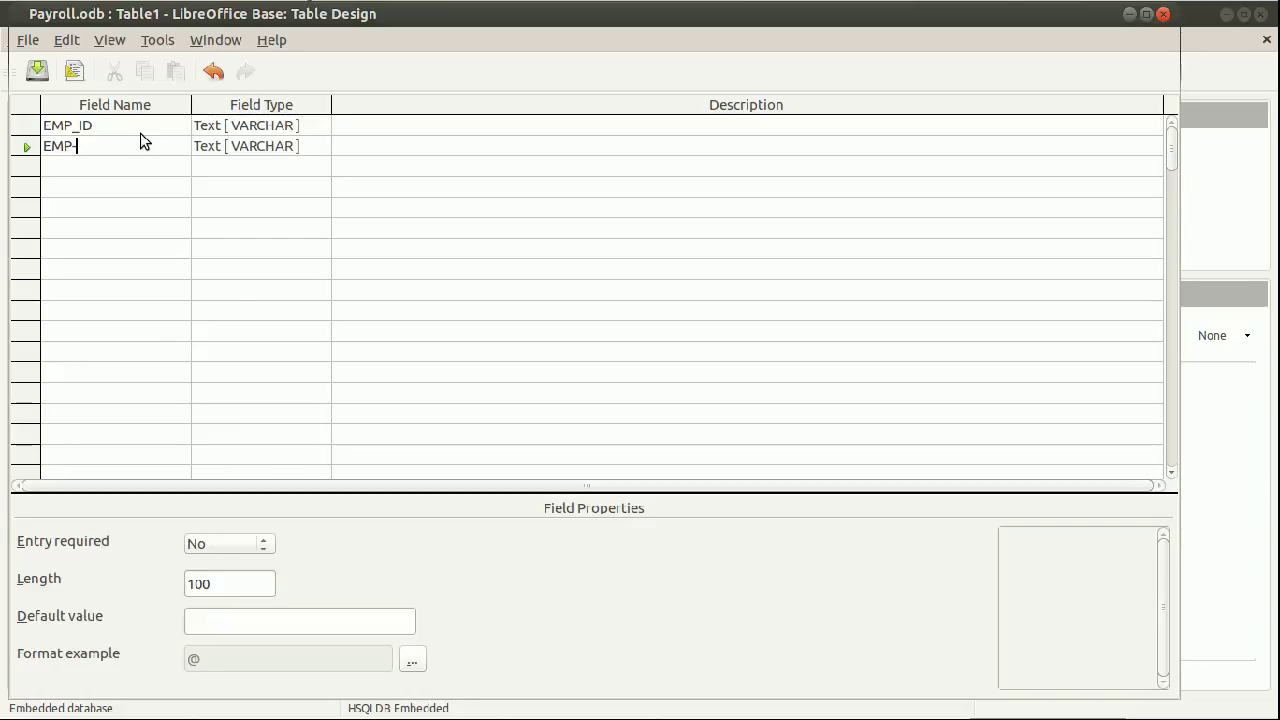
type("_NAME")
key("Tab")
key("Tab")
key("Tab")
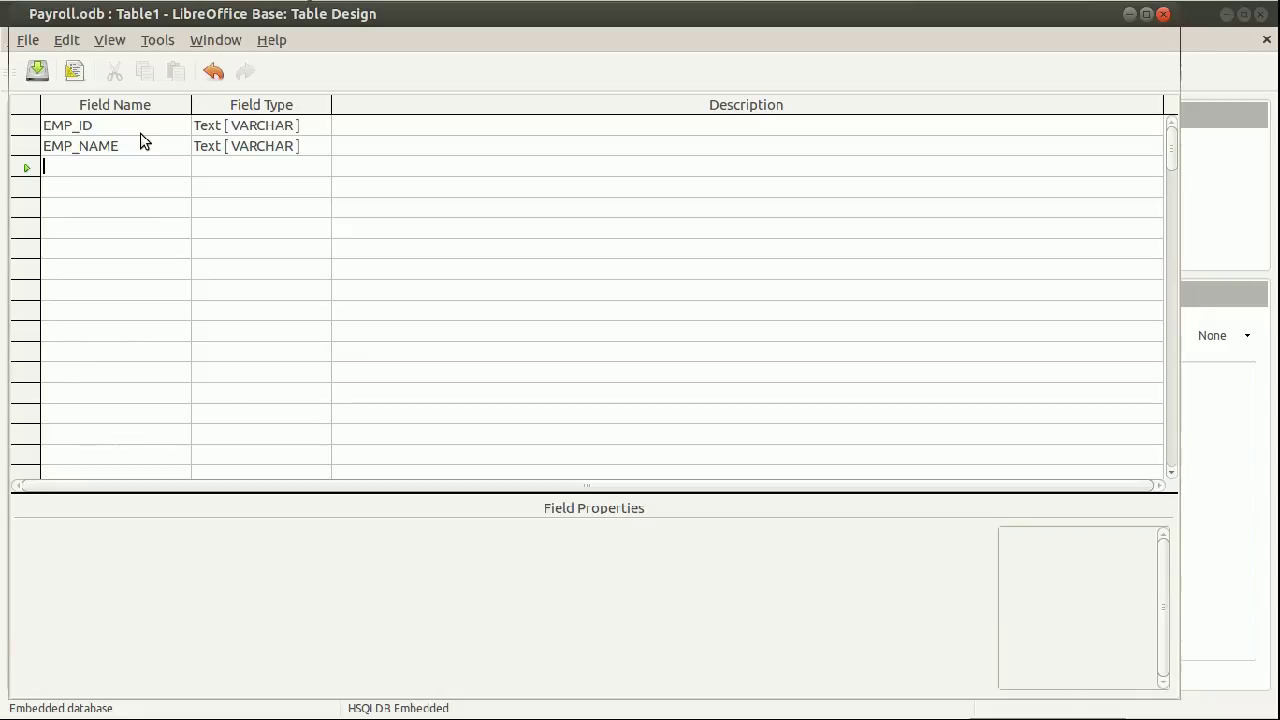
Add a third field EMP_BASICPAY and set its type to Number [NUMERIC]
type("EMP")
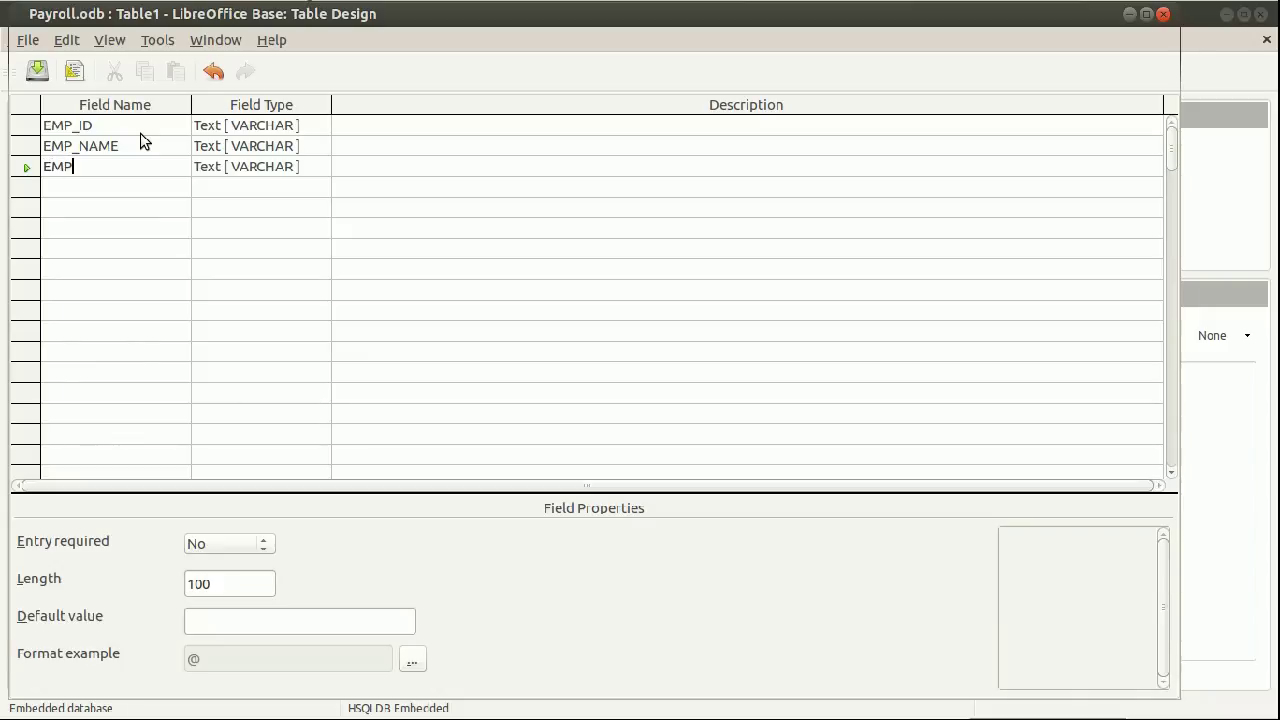
type("_BASICPAY")
key("Tab")
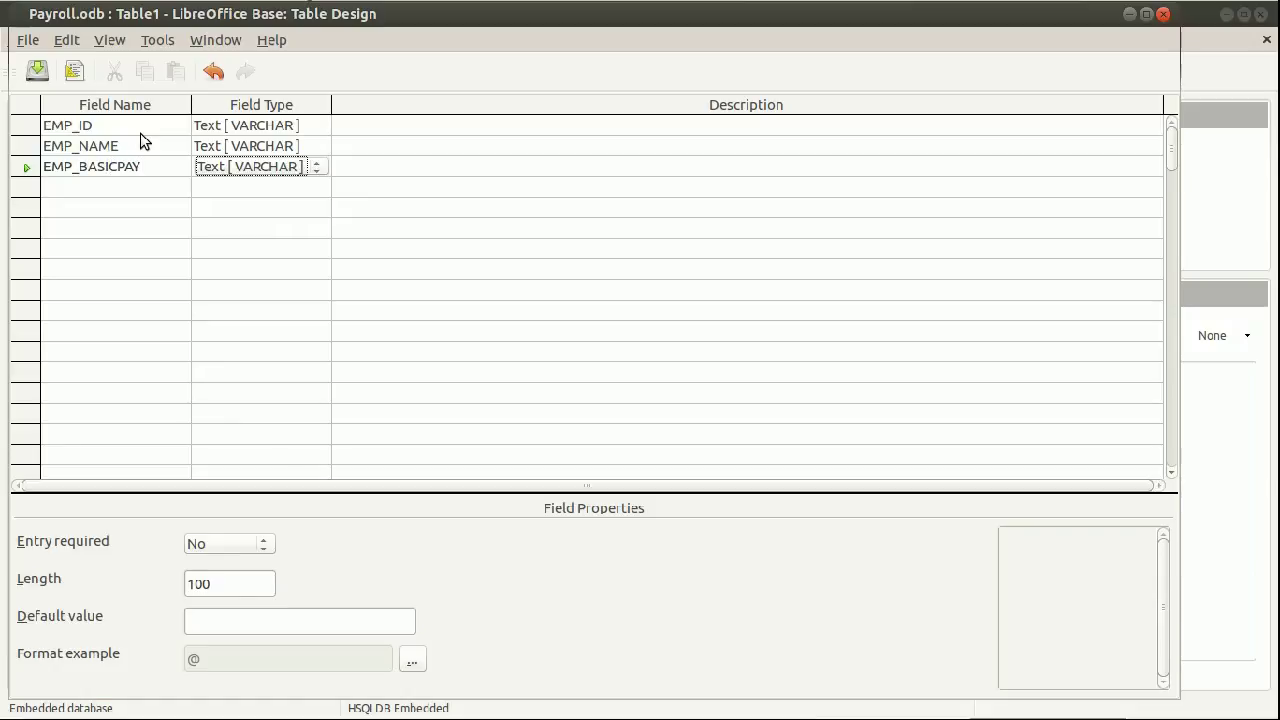
left_click(316, 168)
left_click(292, 204)
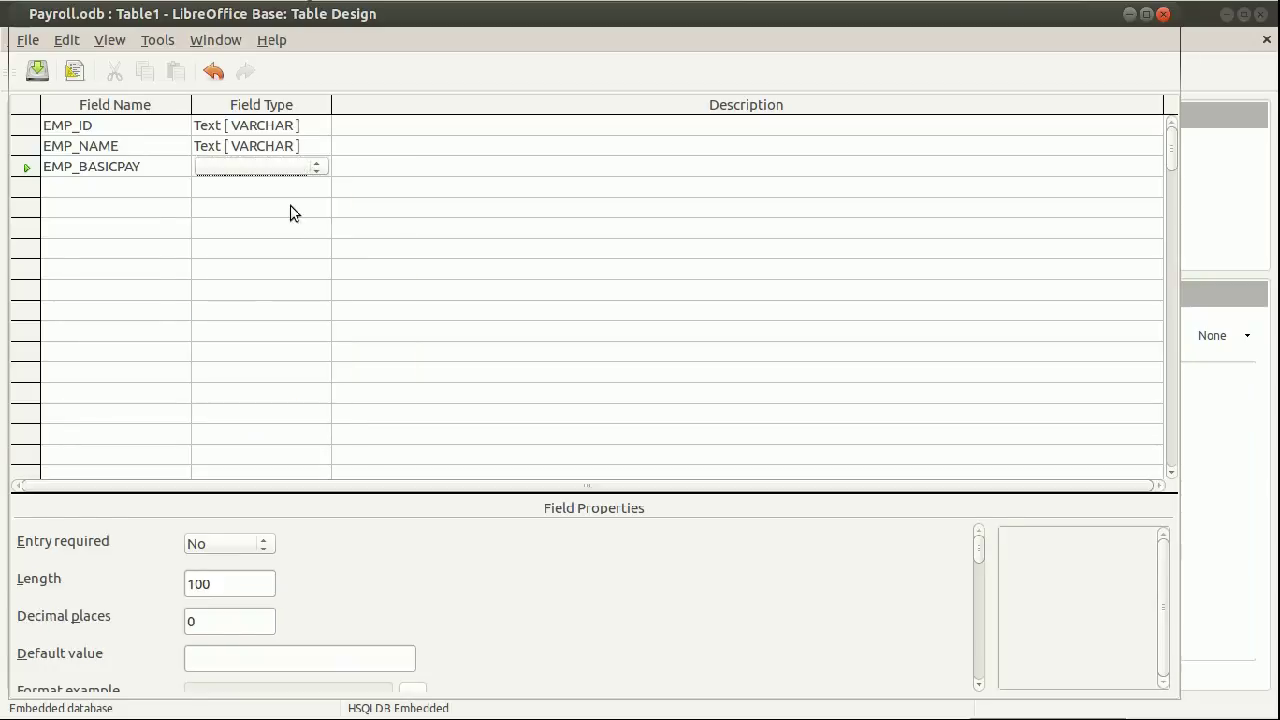
Add a fourth field HRA and set its type to Number [NUMERIC]
left_click(74, 189)
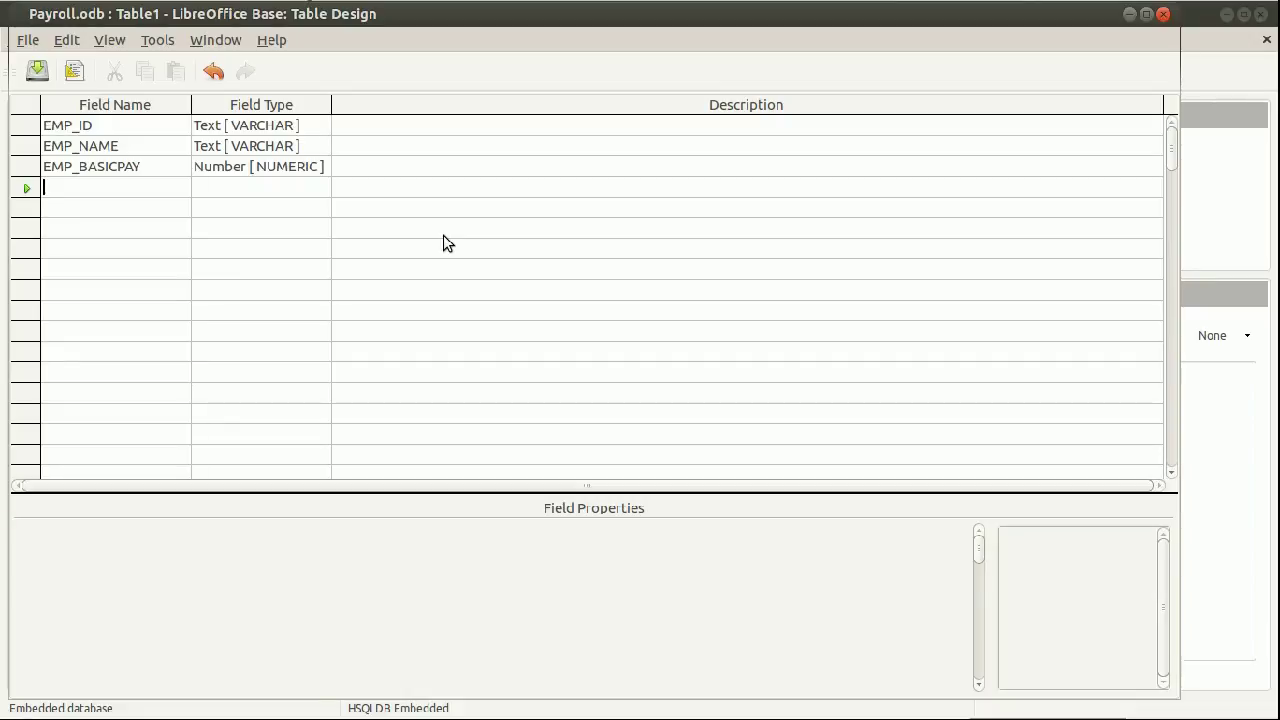
type("HRA")
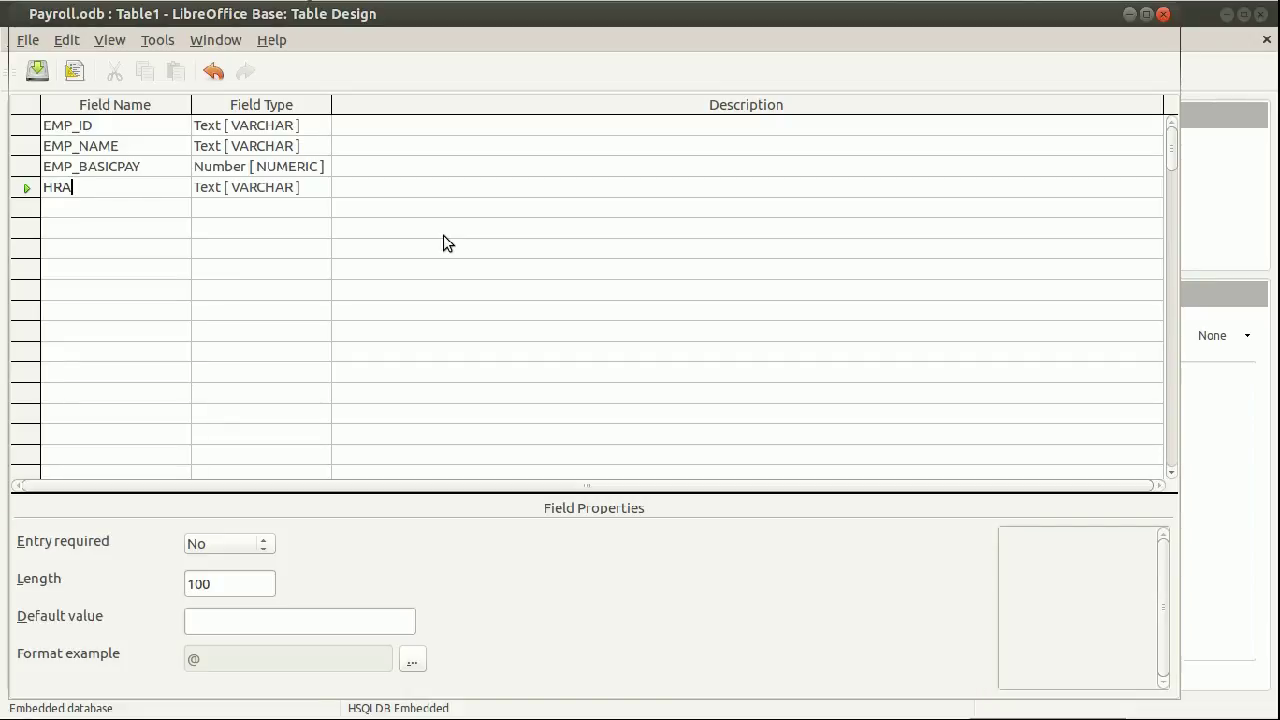
key("Tab")
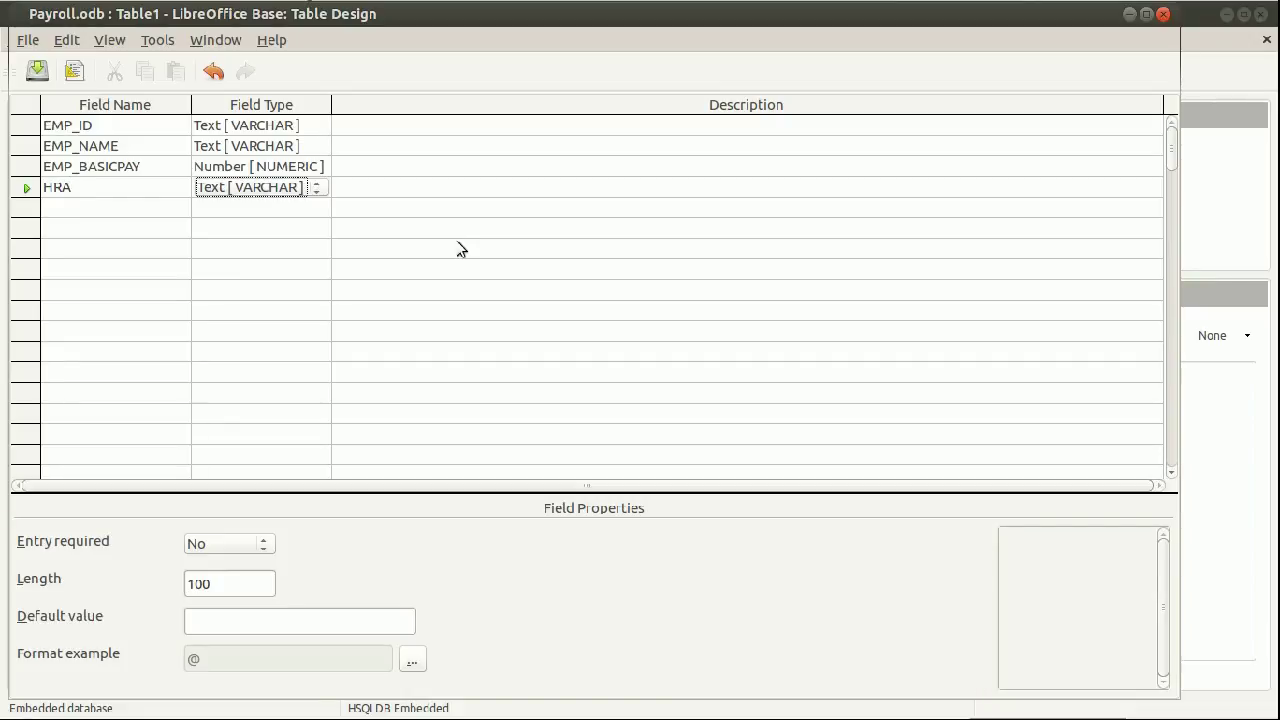
left_click(279, 190)
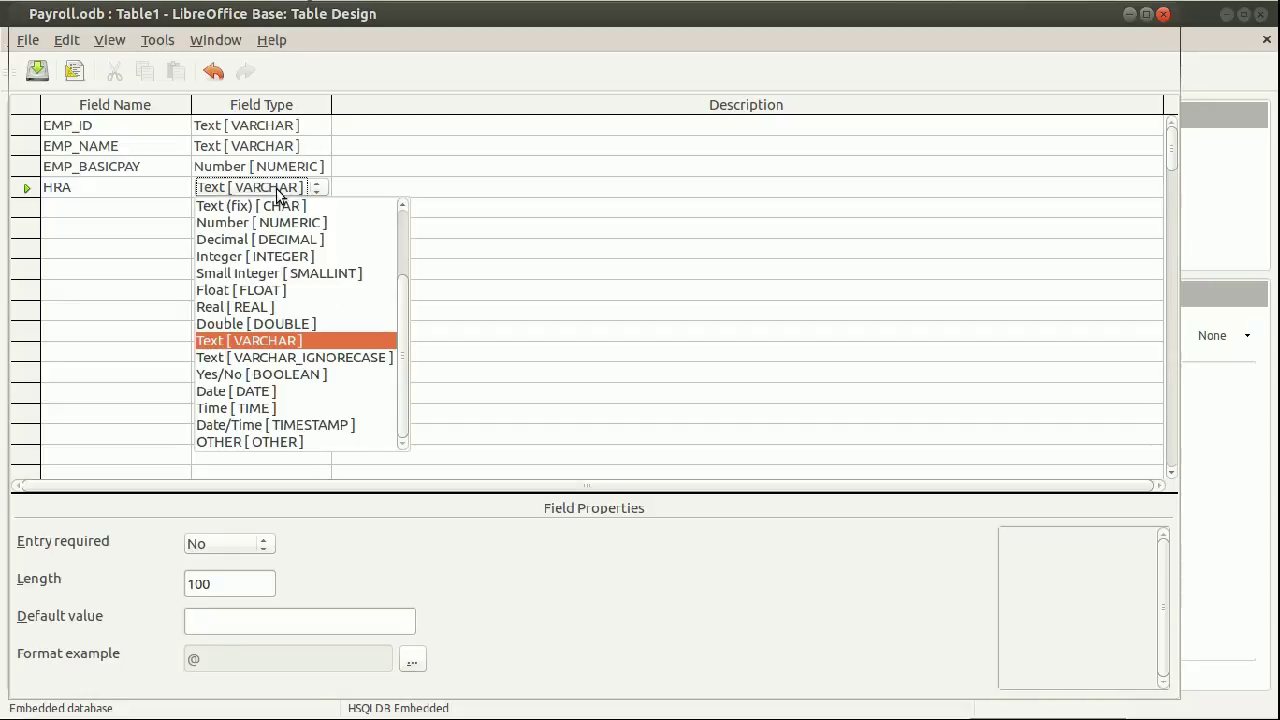
left_click(271, 221)
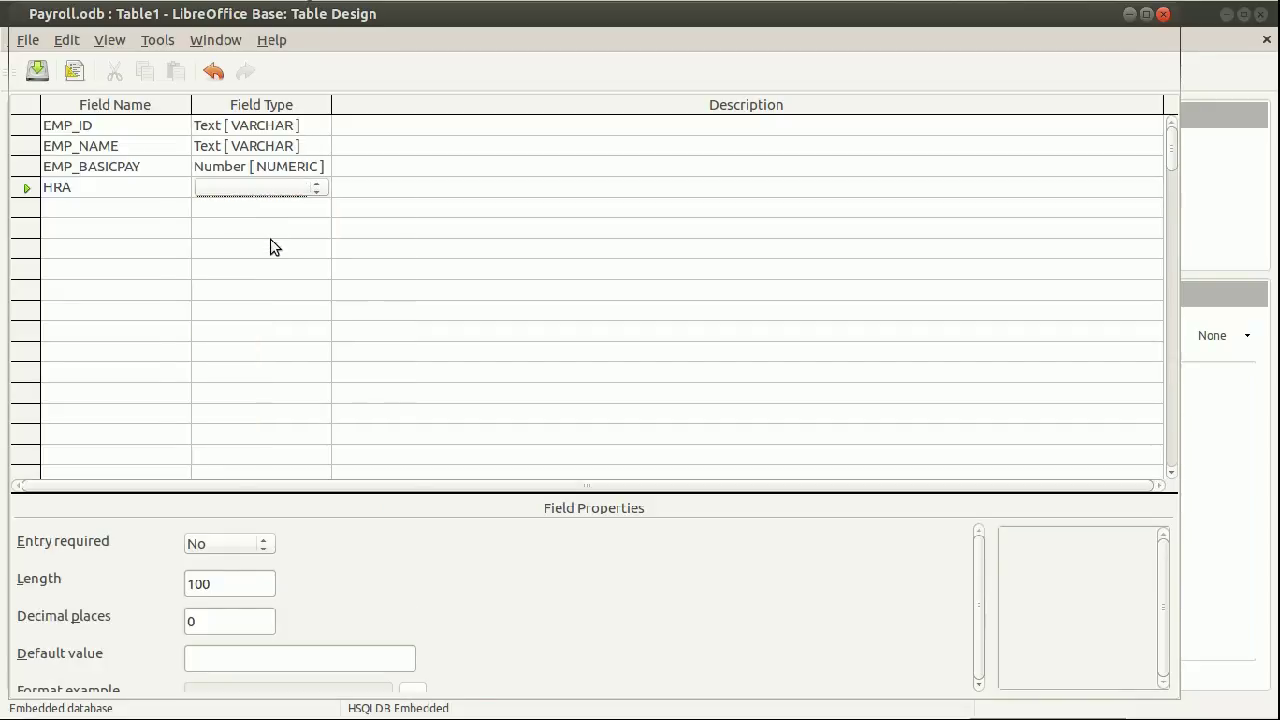
Make the EMP_ID field the primary key of the table
left_click(37, 127)
right_click(37, 128)
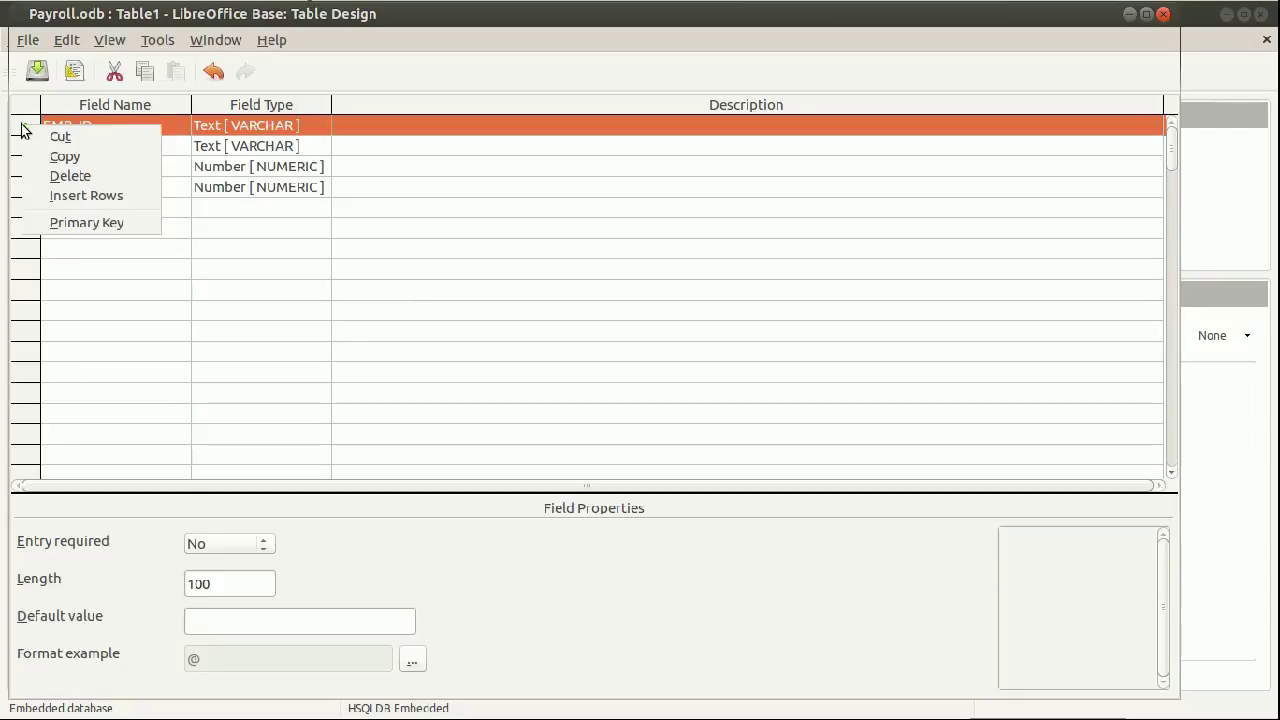
left_click(92, 222)
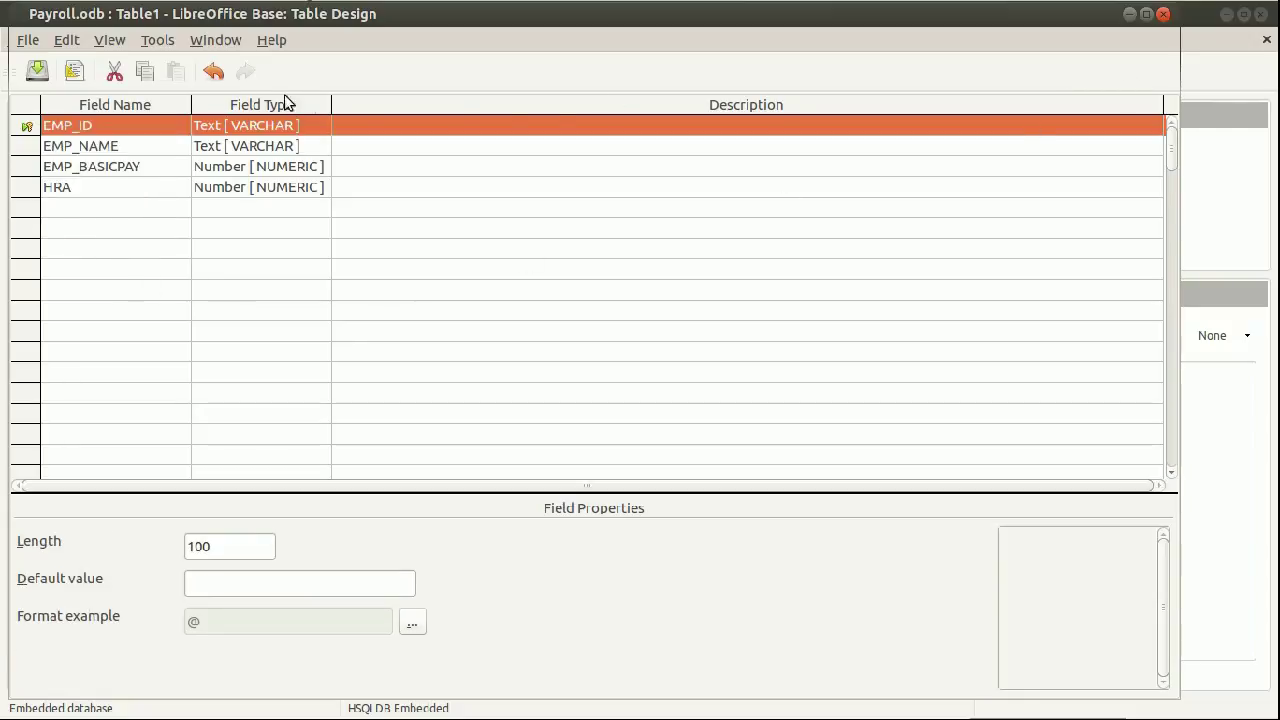
Save the table as Tbl_Payroll and close its design window
left_click(37, 71)
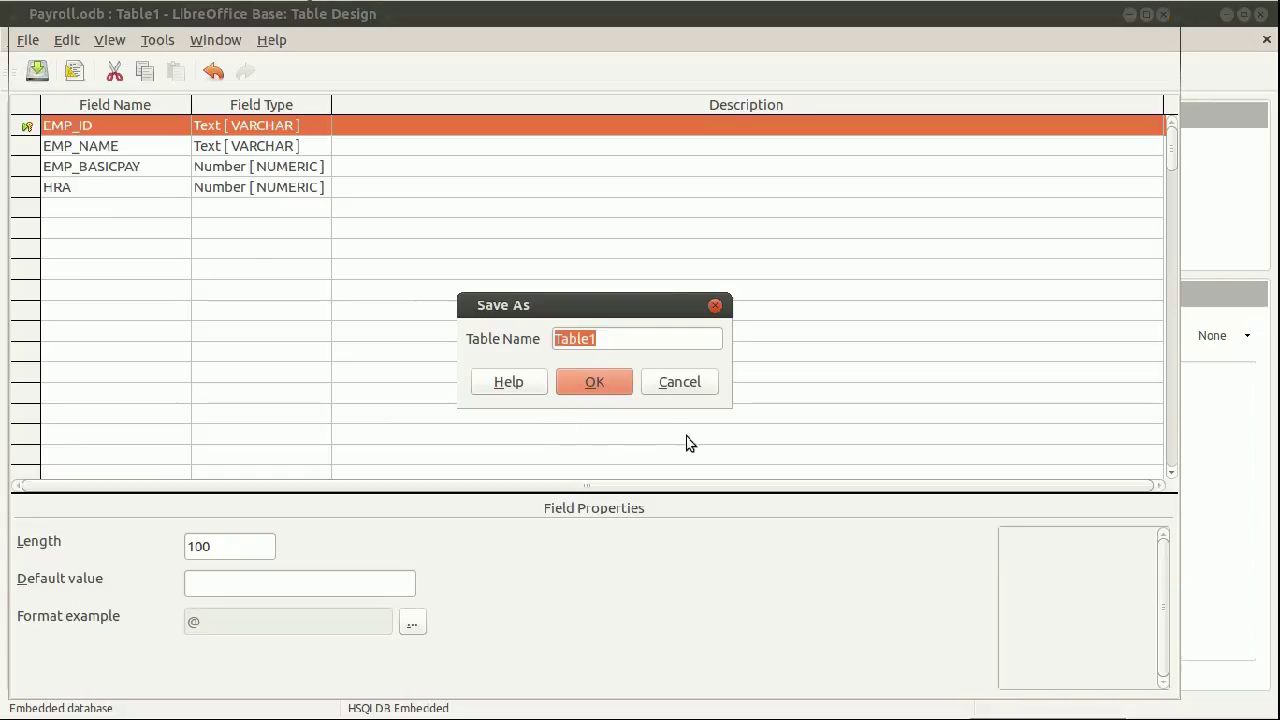
type("T")
key("BackSpace")
type("Tb")
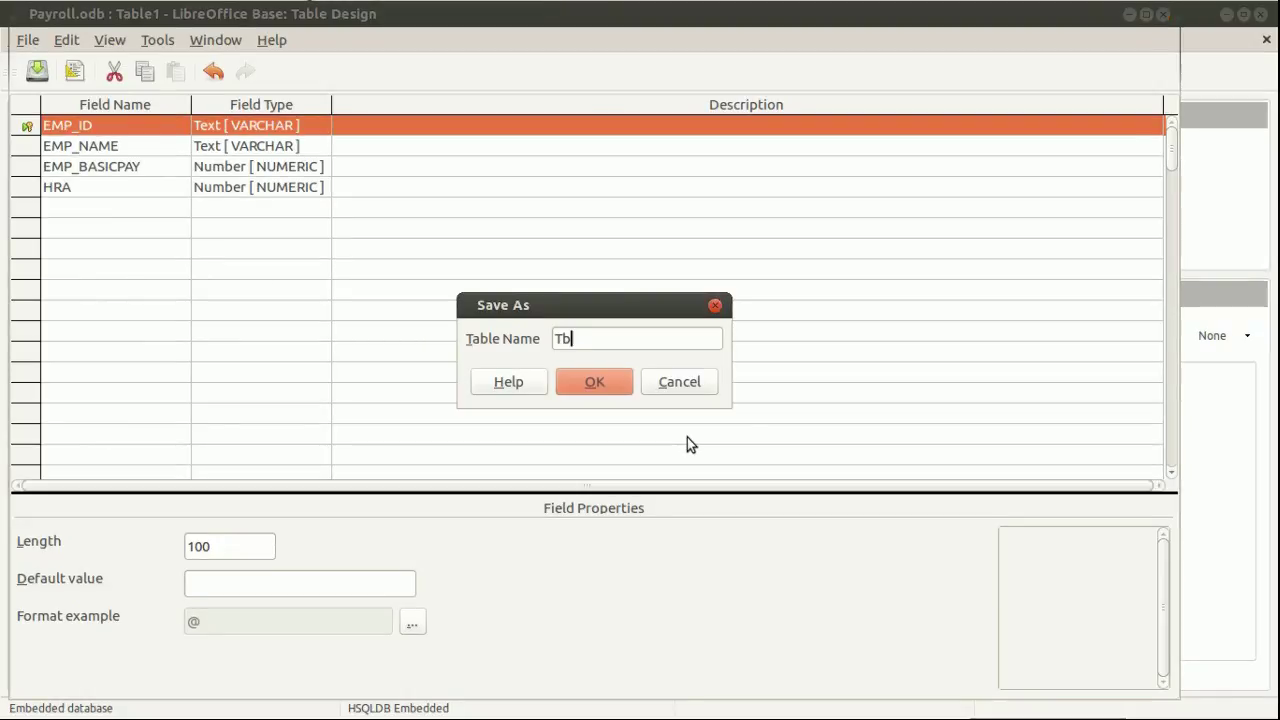
type("l_Payroll")
left_click(607, 390)
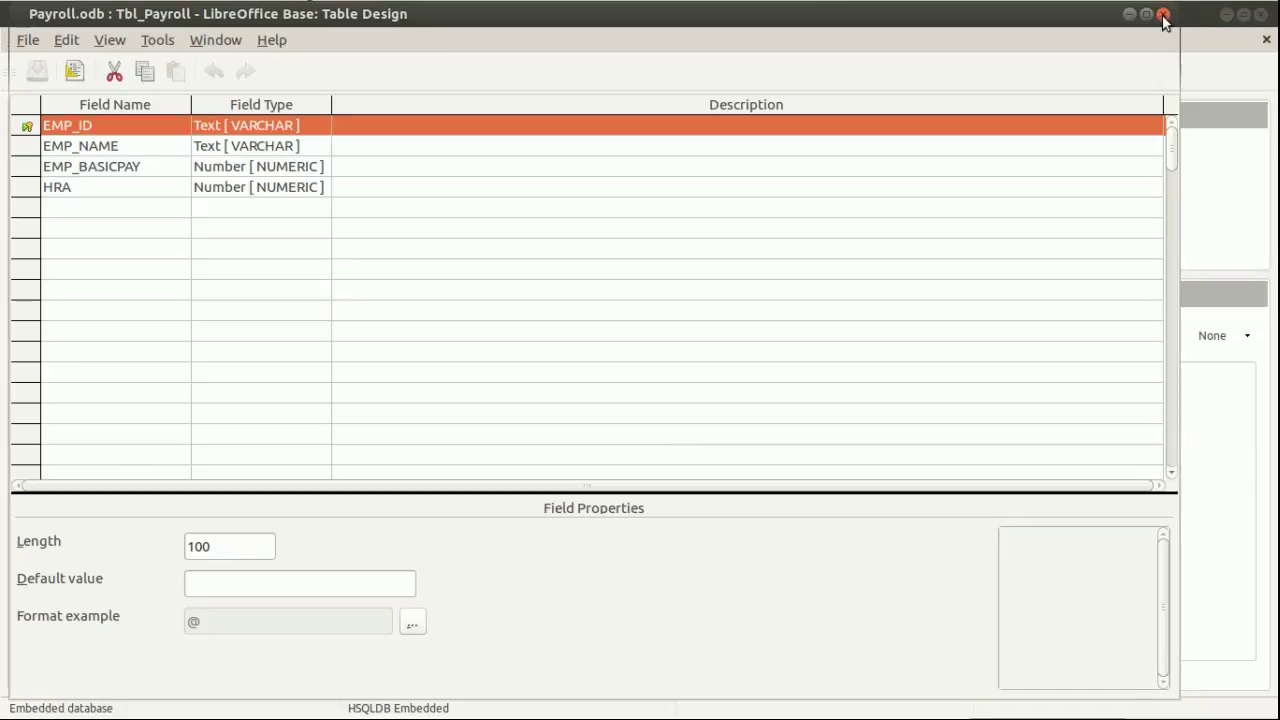
left_click(1163, 15)
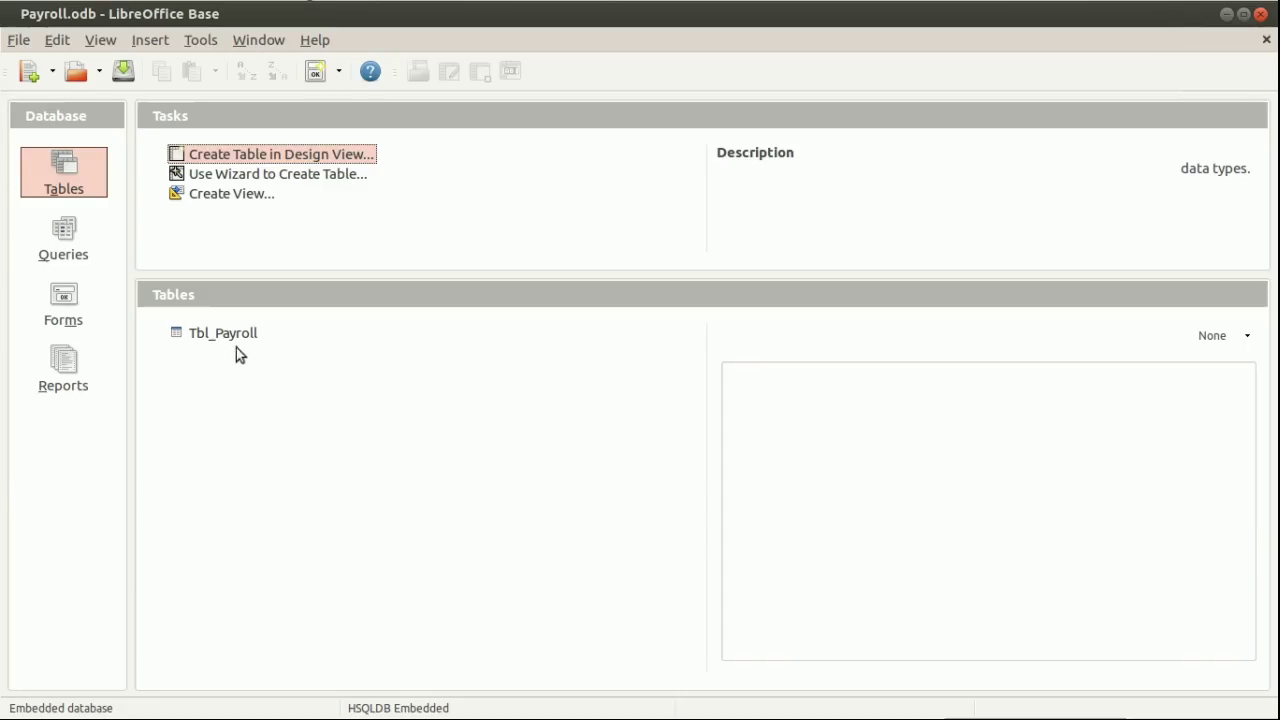
Open Tbl_Payroll for data entry and add the first record with the employee's ID and name, basic pay 40000 and HRA 250
double_click(236, 347)
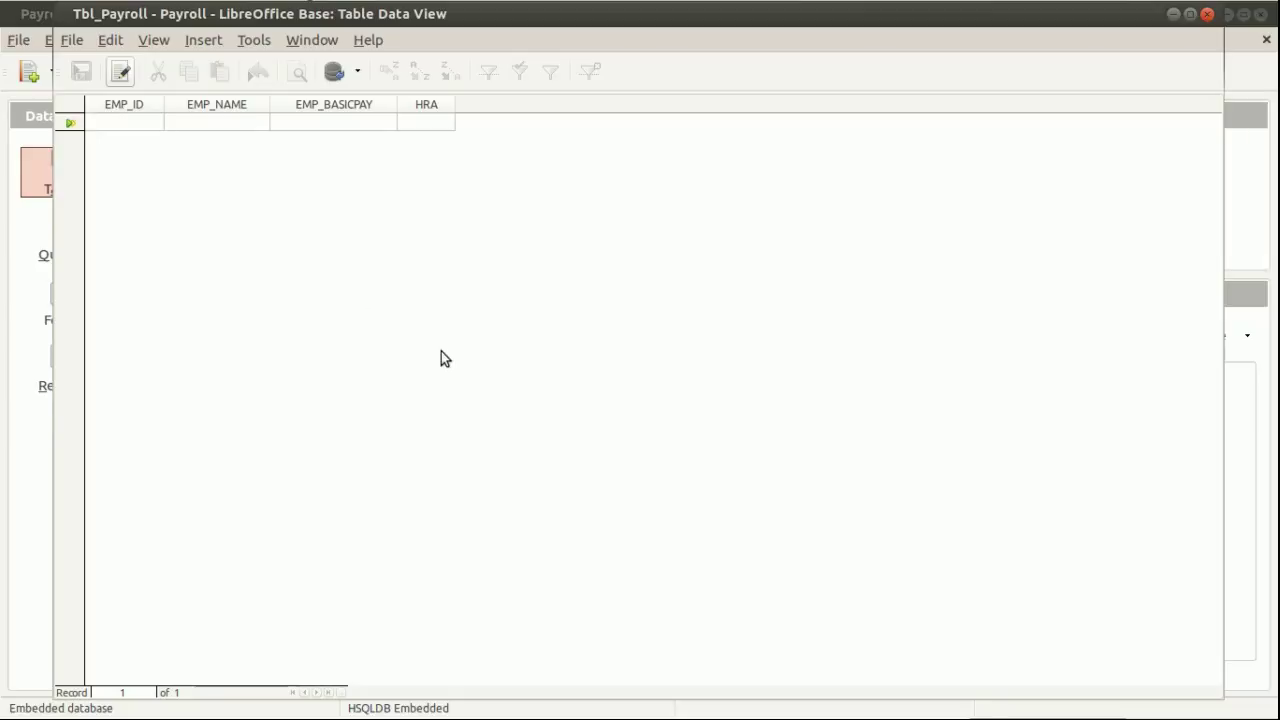
type("201")
key("Tab")
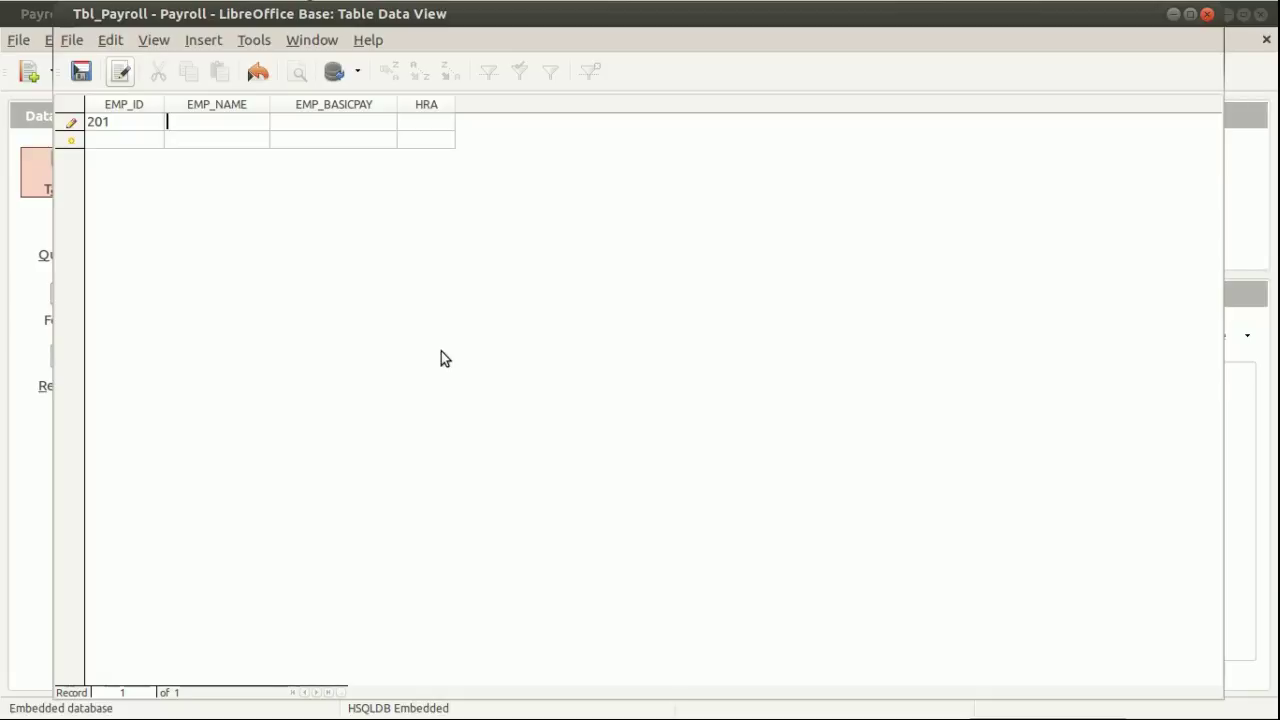
type("SUBASH")
key("Tab")
type("40000")
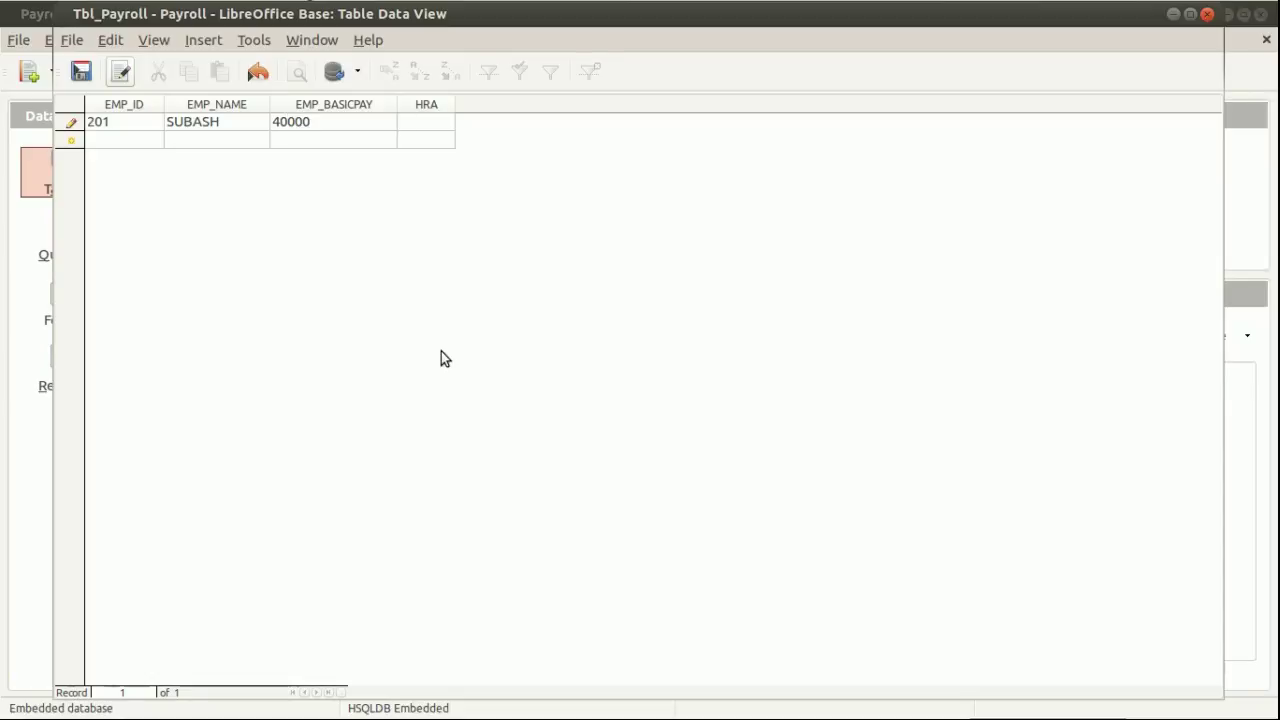
type("250")
key("Tab")
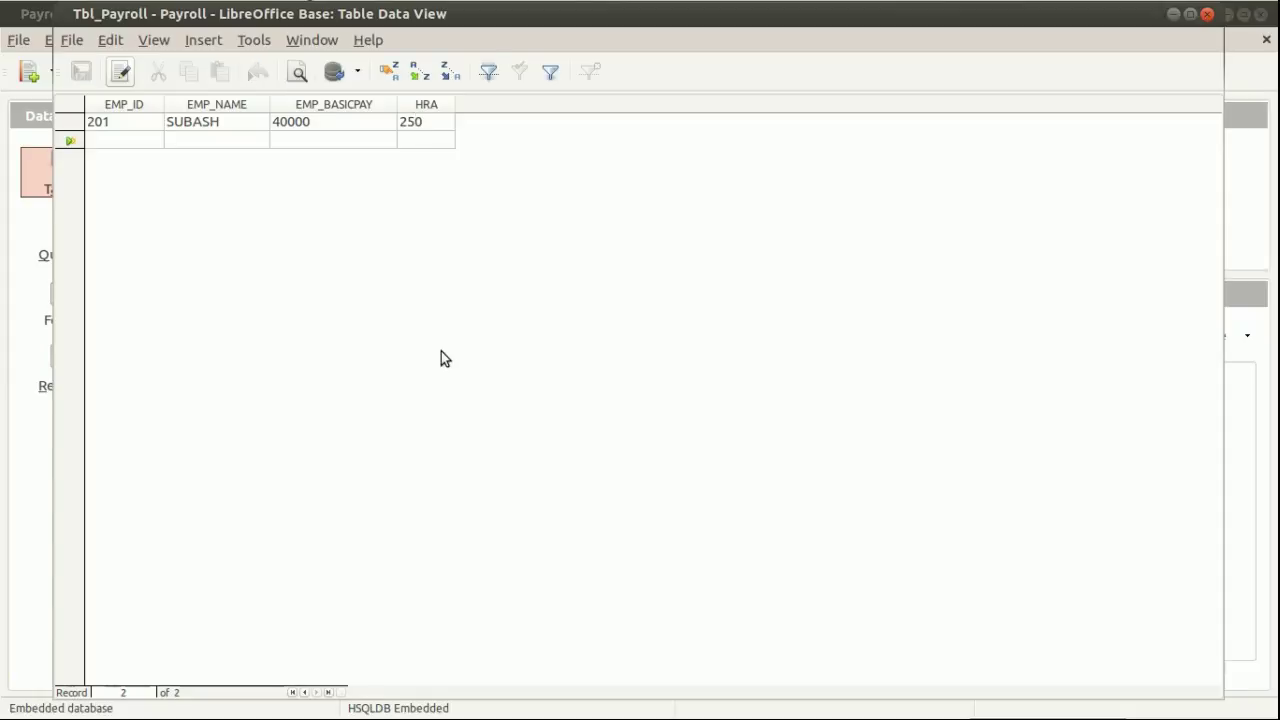
Add the second record with the employee's ID and name, basic pay 41500 and HRA 250
type("202")
key("Tab")
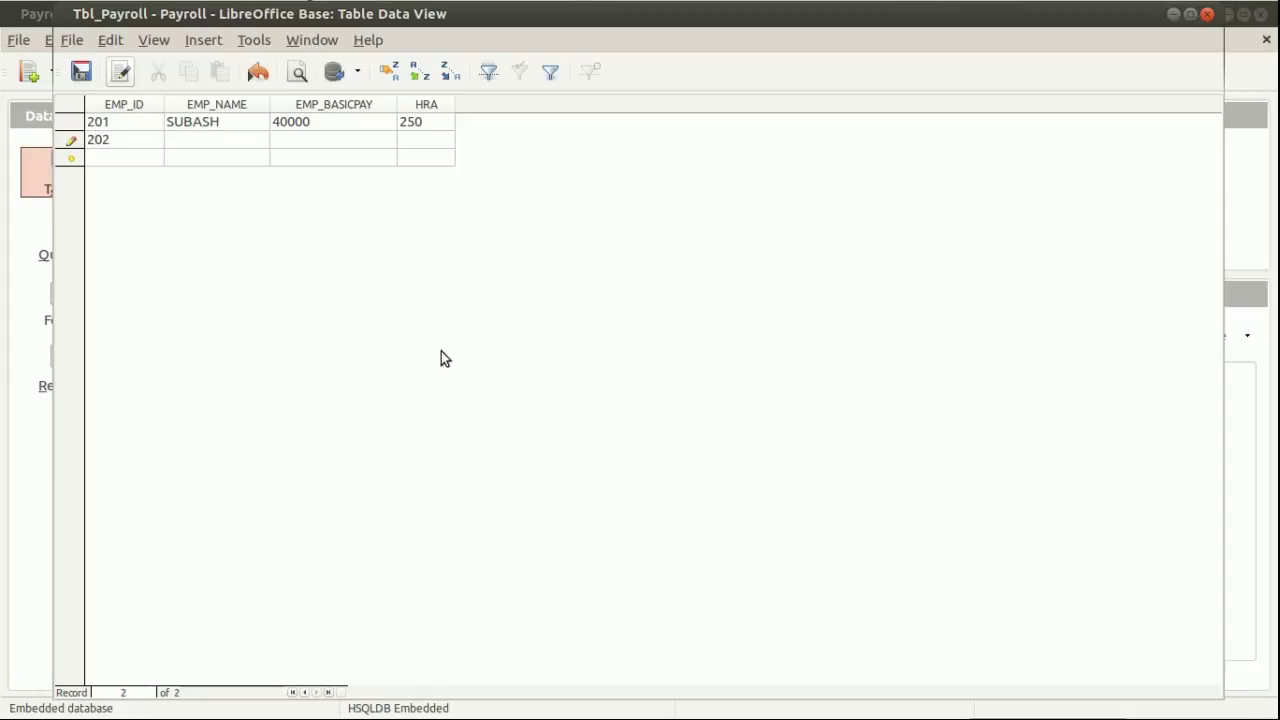
type("GEETHA")
key("Tab")
type("41500")
key("Tab")
type("250")
key("Tab")
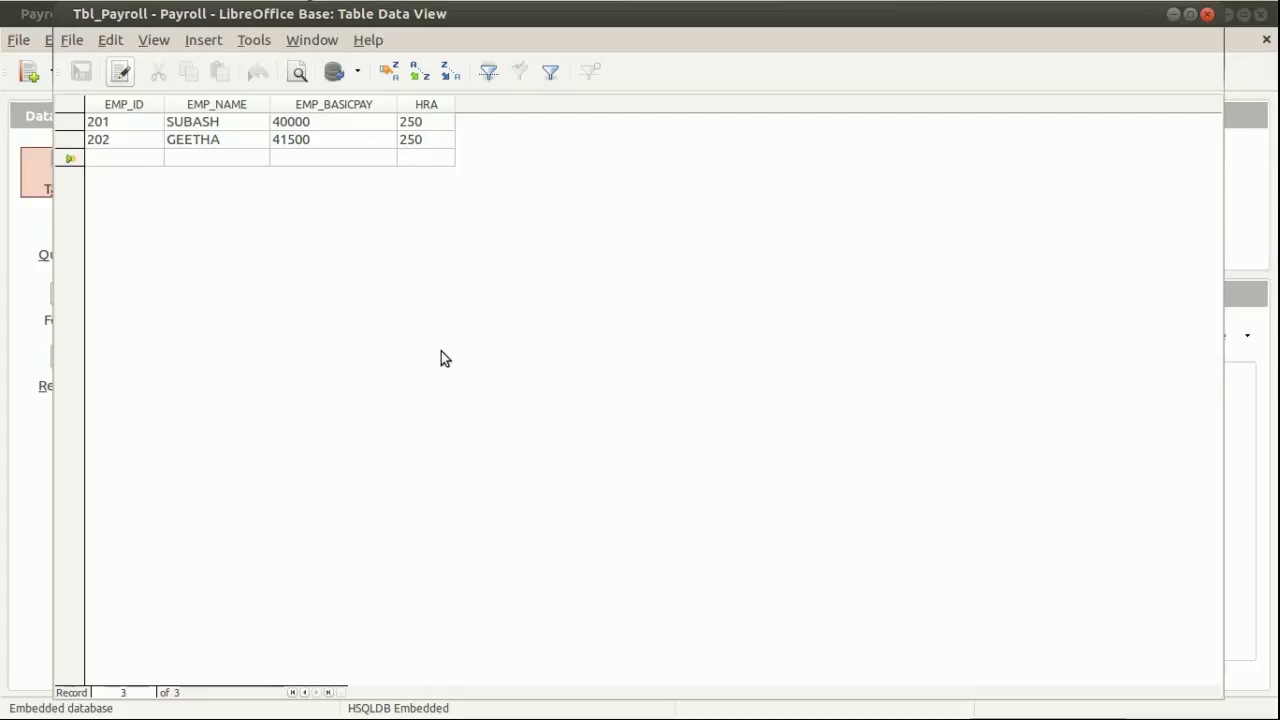
Add the third record with the employee's ID and name, basic pay 48000 and HRA 250
type("203")
key("Tab")
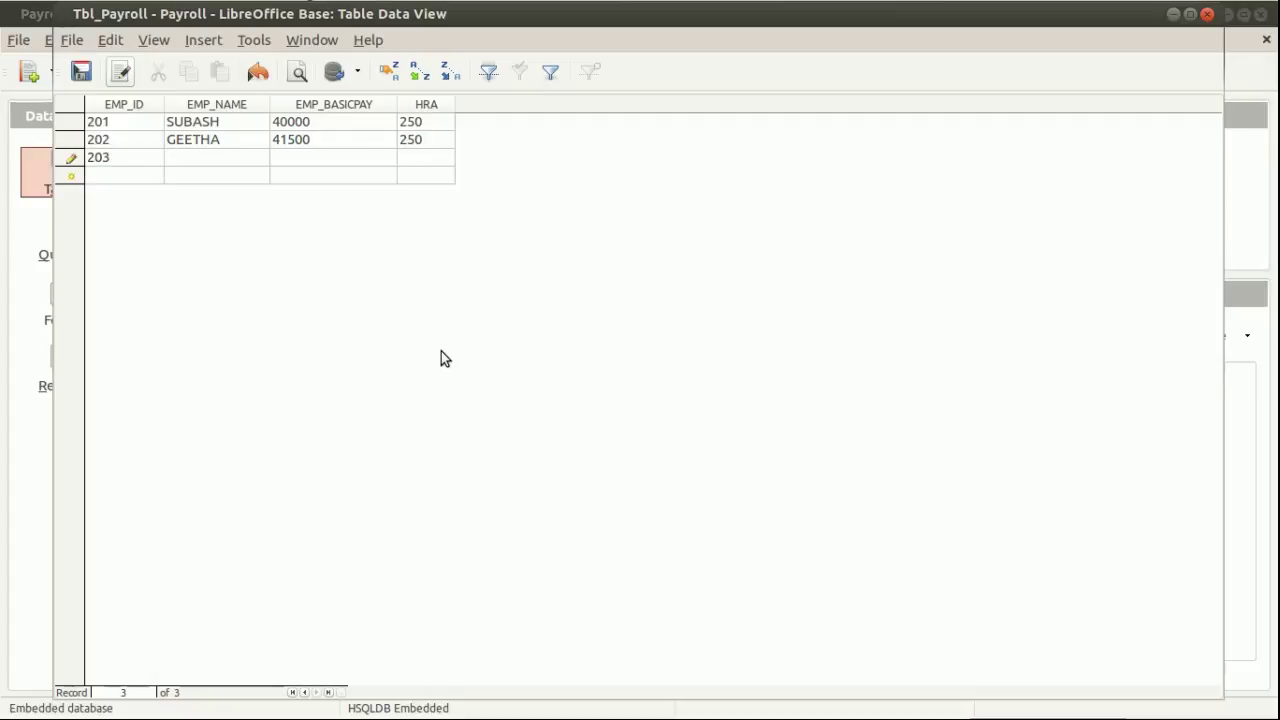
type("SAJNA")
type("48000")
key("Tab")
type("250")
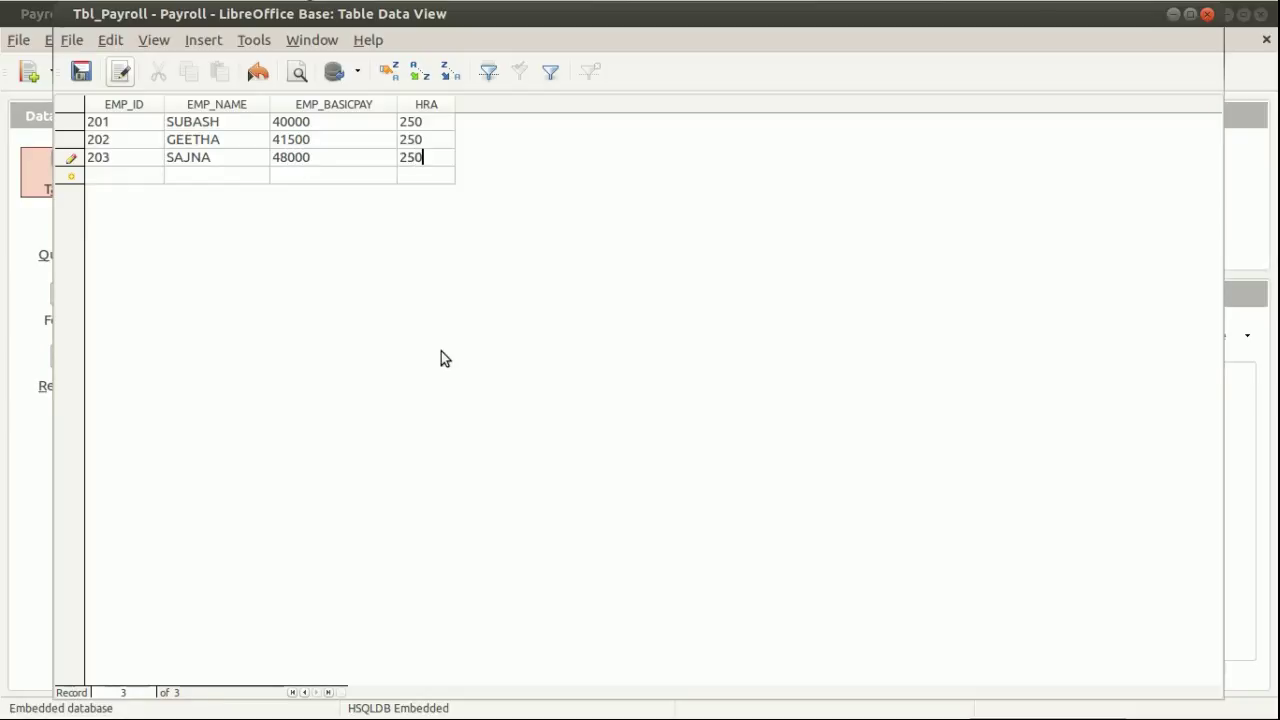
key("Tab")
Add the fourth record with the employee's ID and name, basic pay 54000 and HRA 250, then save it and close the table
type("204")
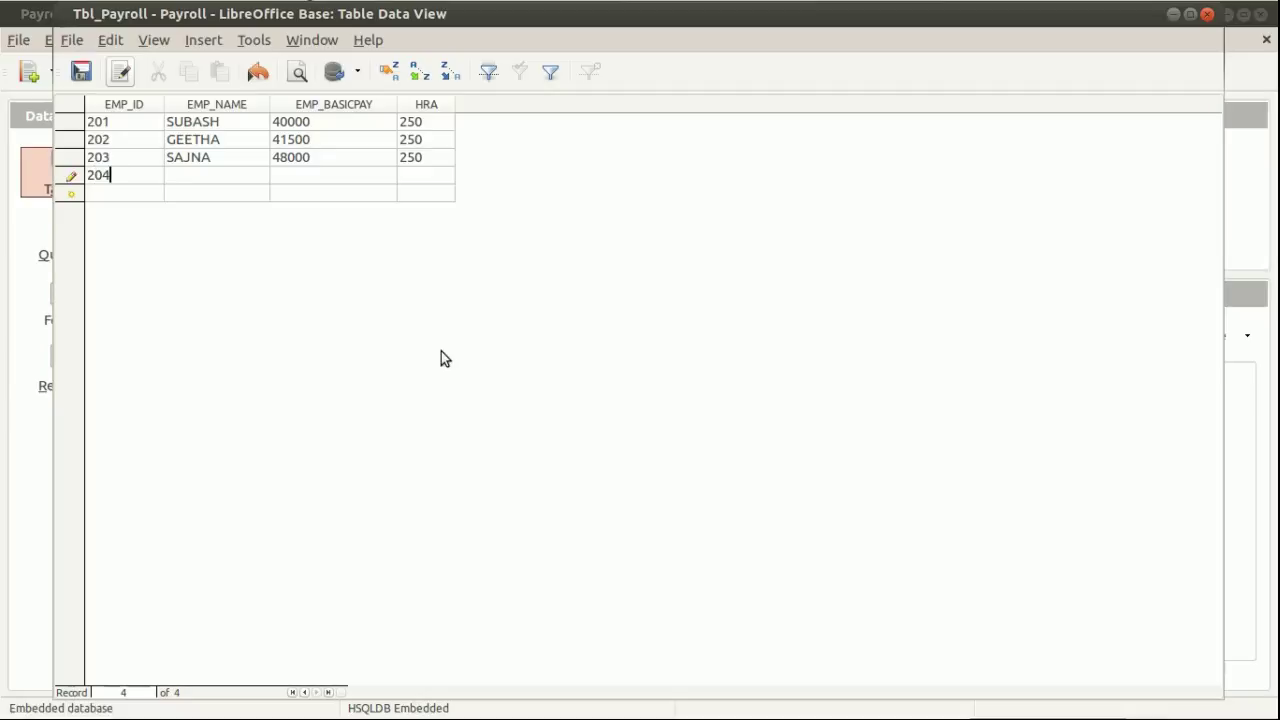
key("Tab")
type("AKHIL")
key("Tab")
type("54000")
key("Tab")
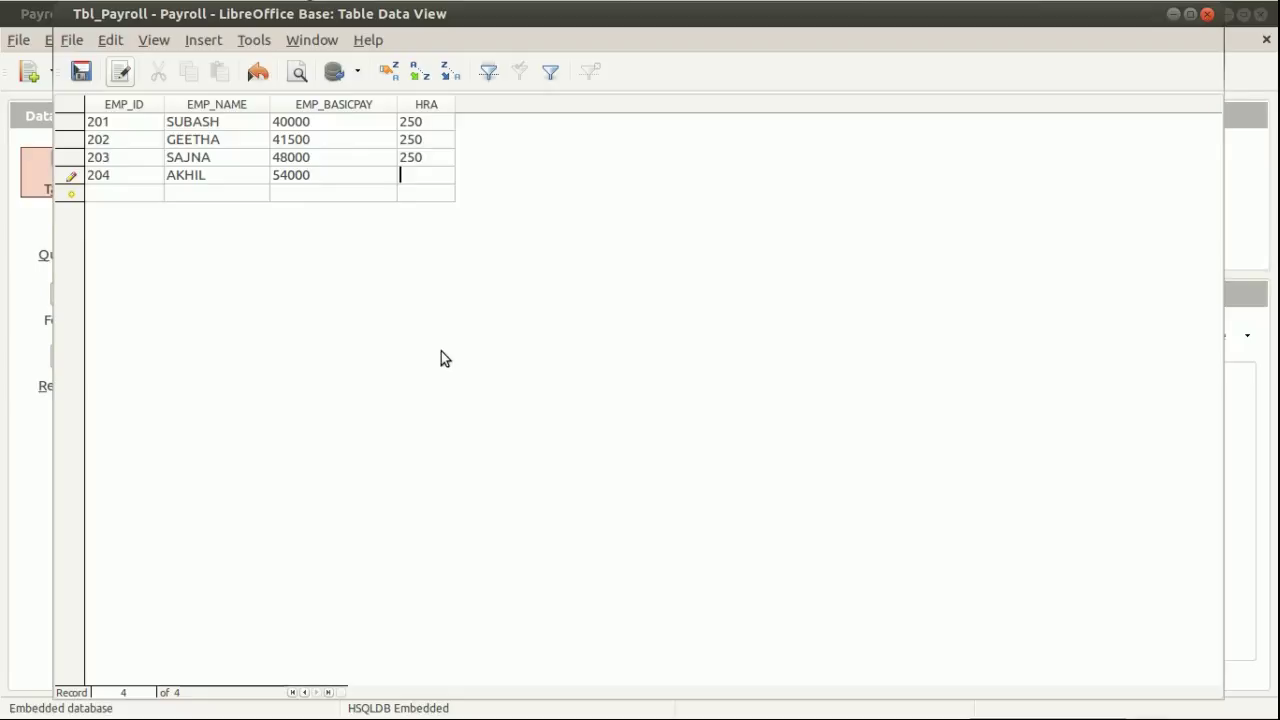
type("250")
left_click(1208, 14)
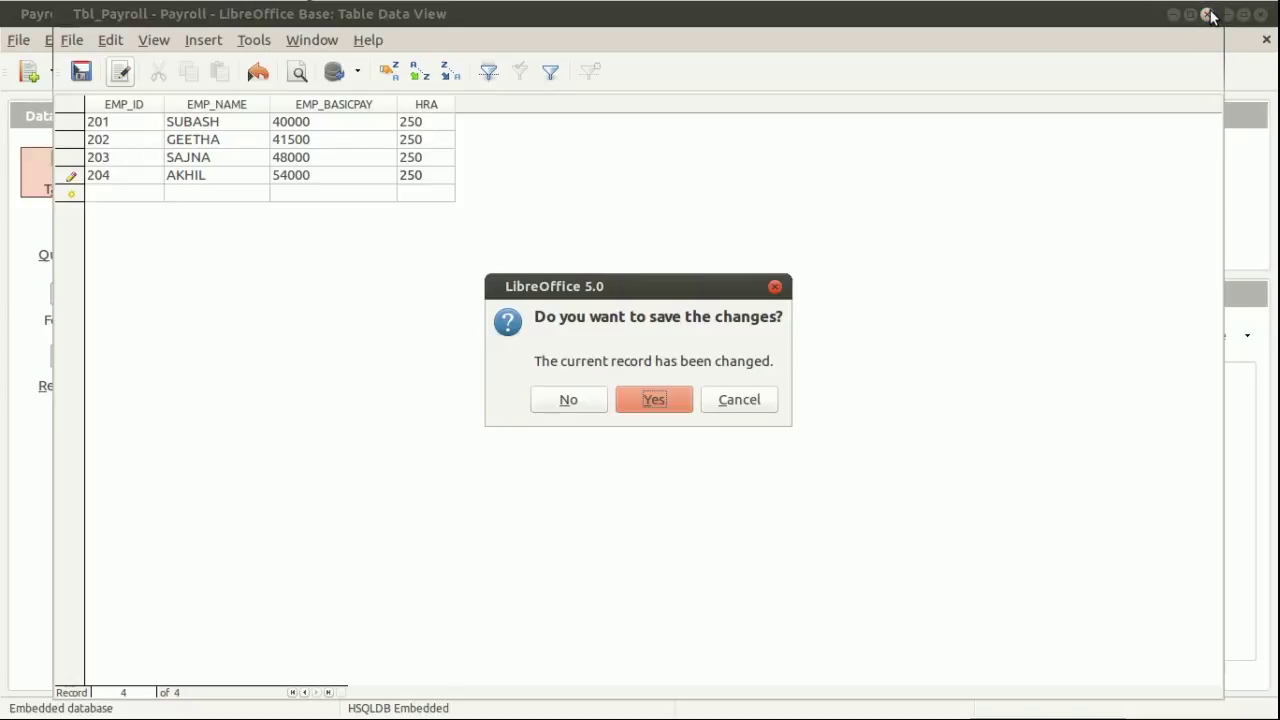
left_click(650, 400)
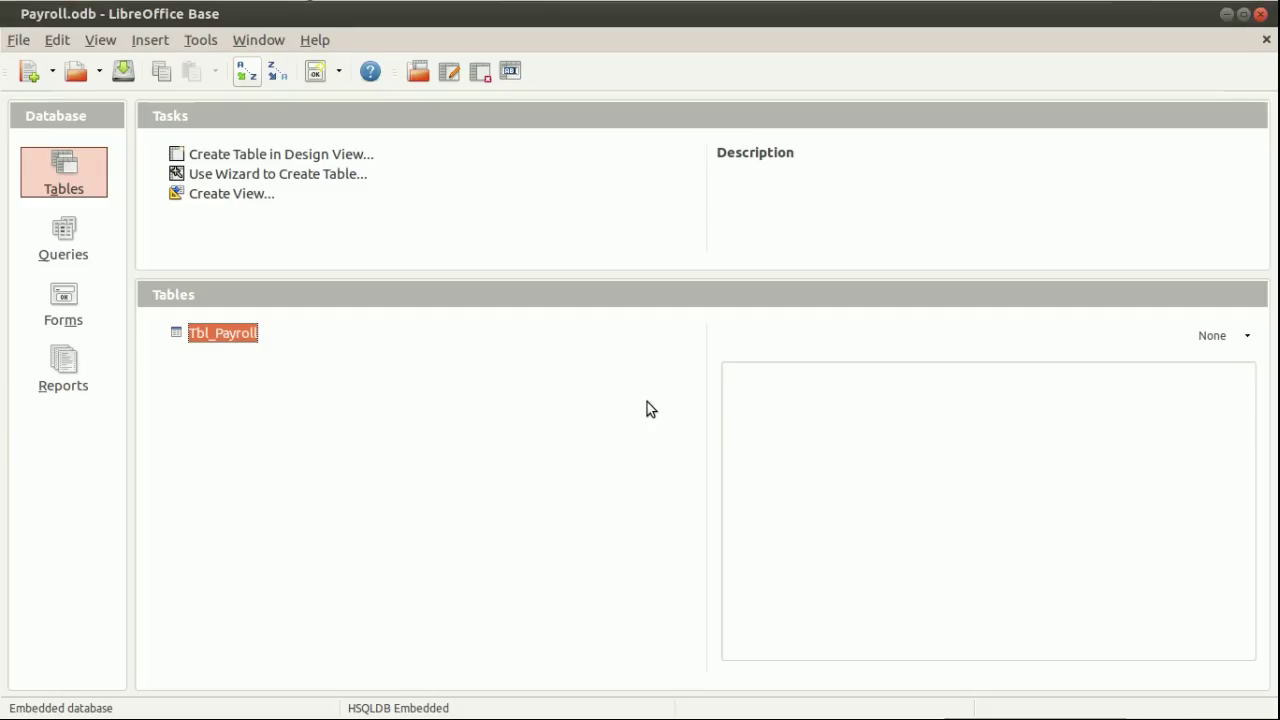
Create a query in Design View, add Tbl_Payroll as its source and enlarge the table box to fit all its fields
left_click(66, 250)
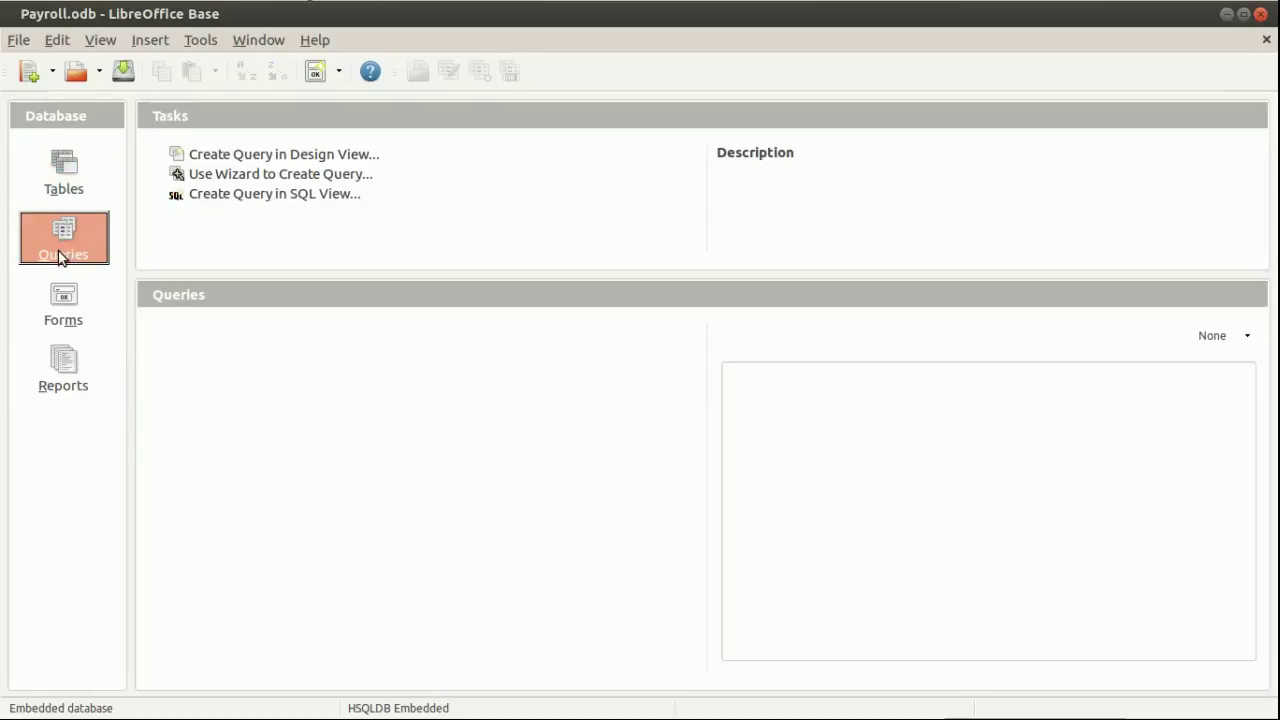
left_click(289, 155)
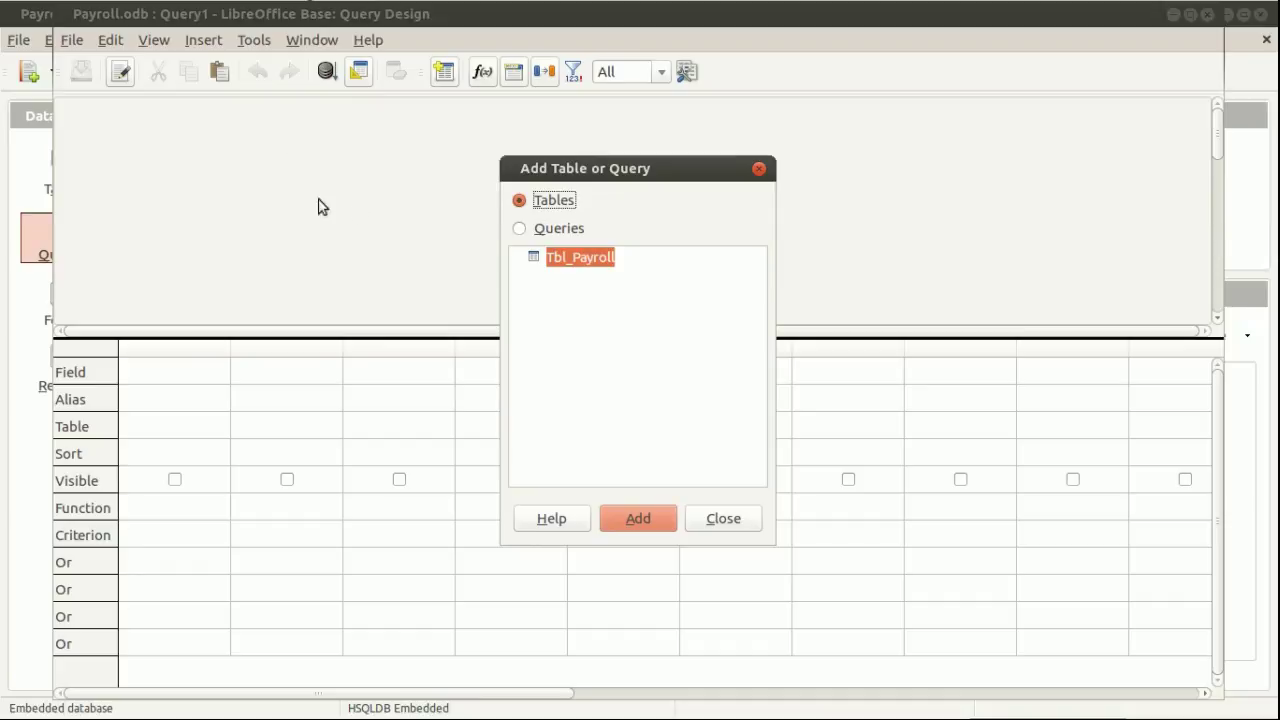
left_click(630, 518)
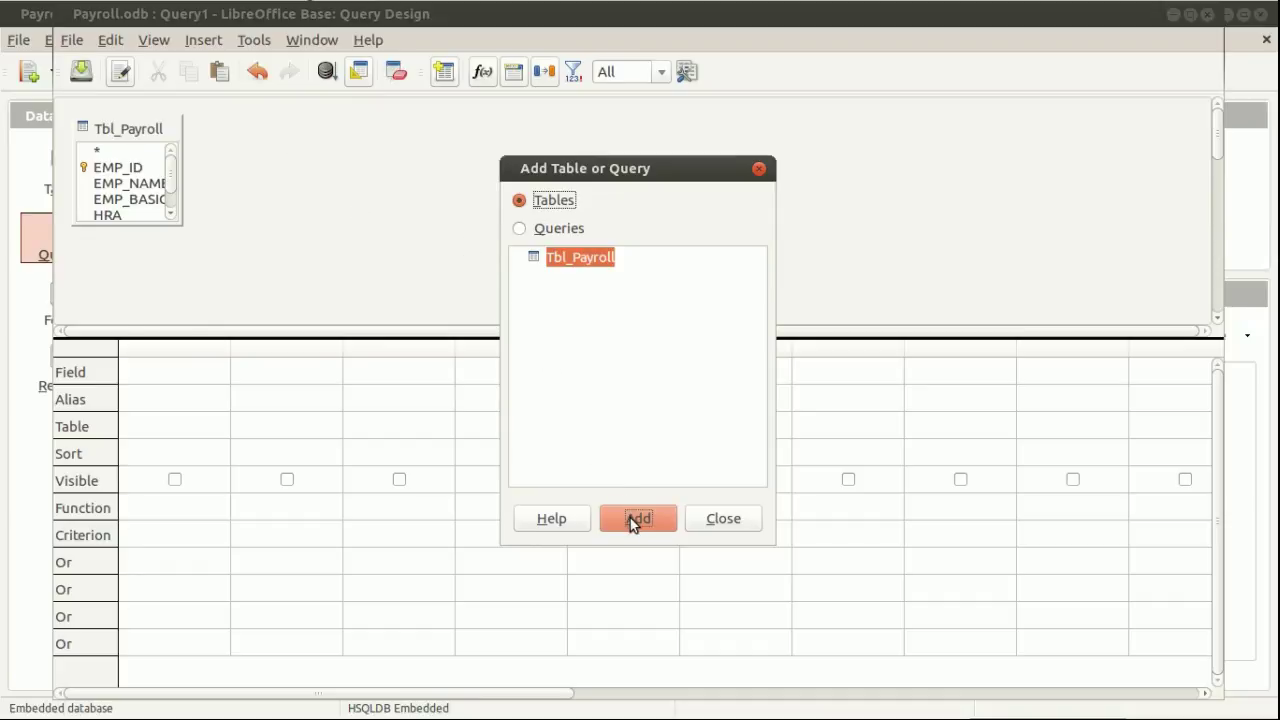
left_click(736, 519)
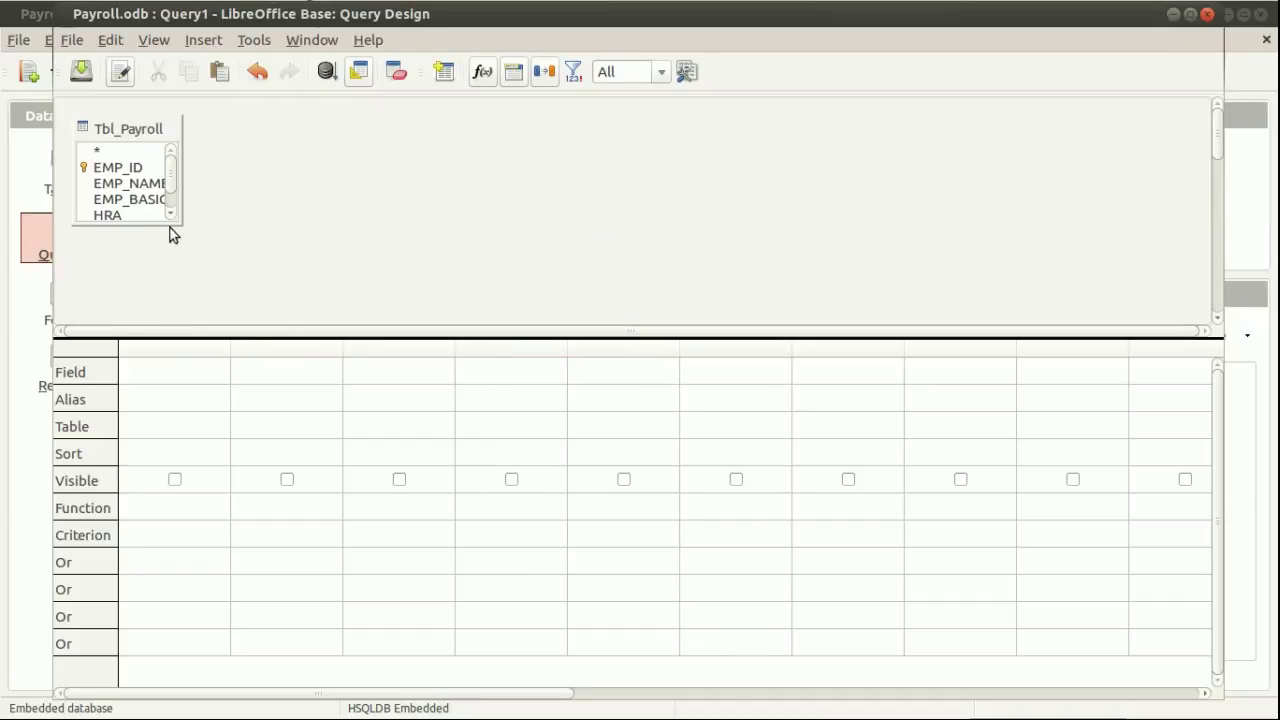
left_click_drag(164, 222, 176, 253)
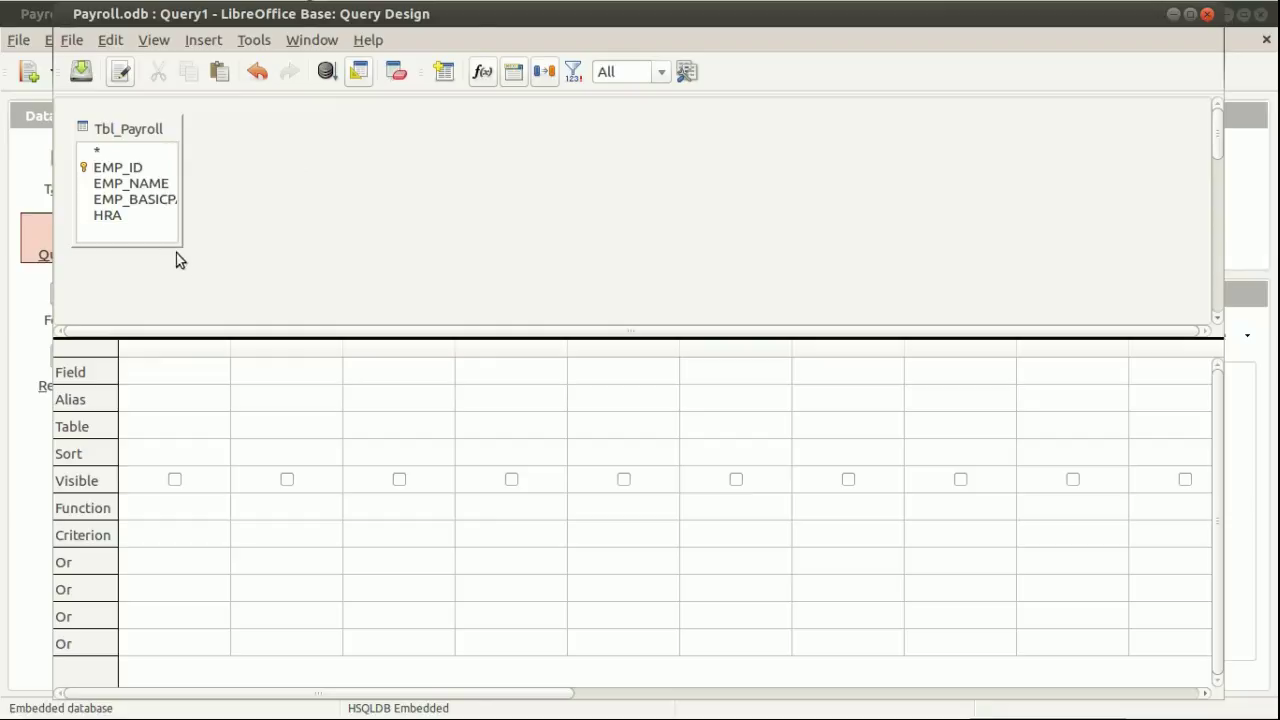
Add the EMP_ID, EMP_NAME and EMP_BASICPAY fields of Tbl_Payroll to the query
double_click(116, 171)
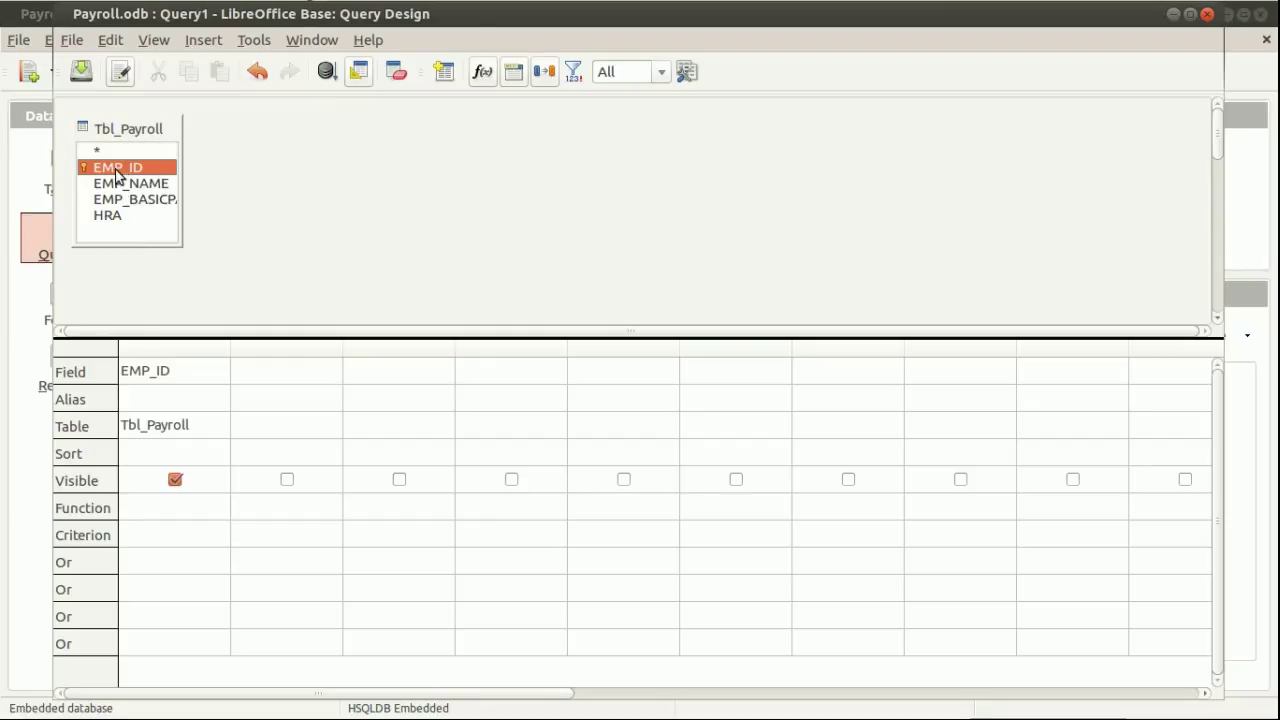
double_click(134, 186)
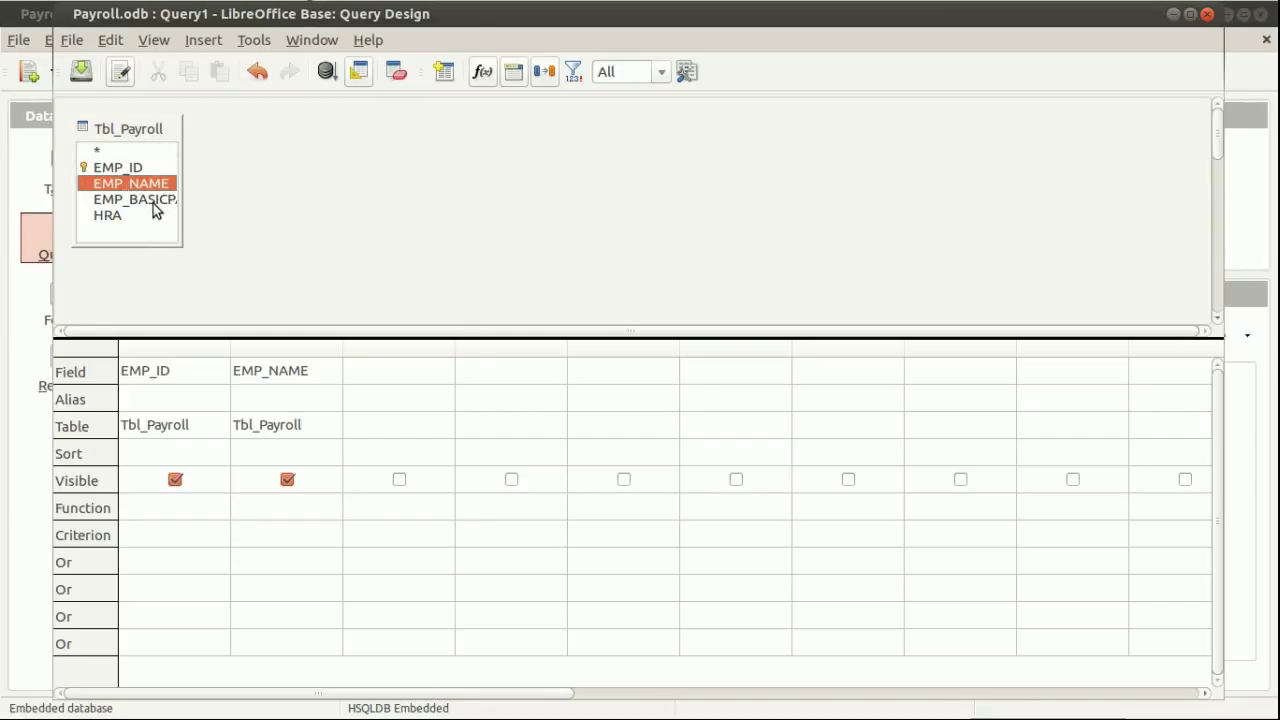
double_click(153, 201)
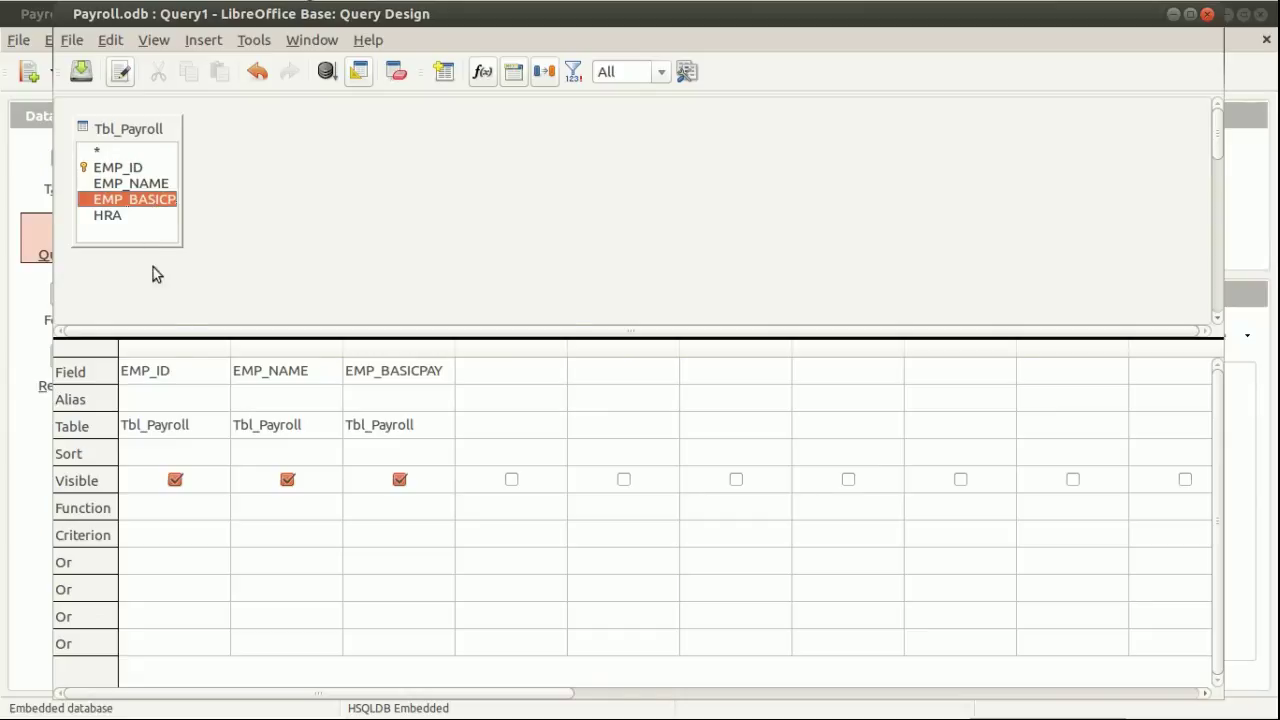
Widen the fourth query column and enter the calculated field "EMP_BASICPAY"*20/100 with the alias DA
left_click(480, 374)
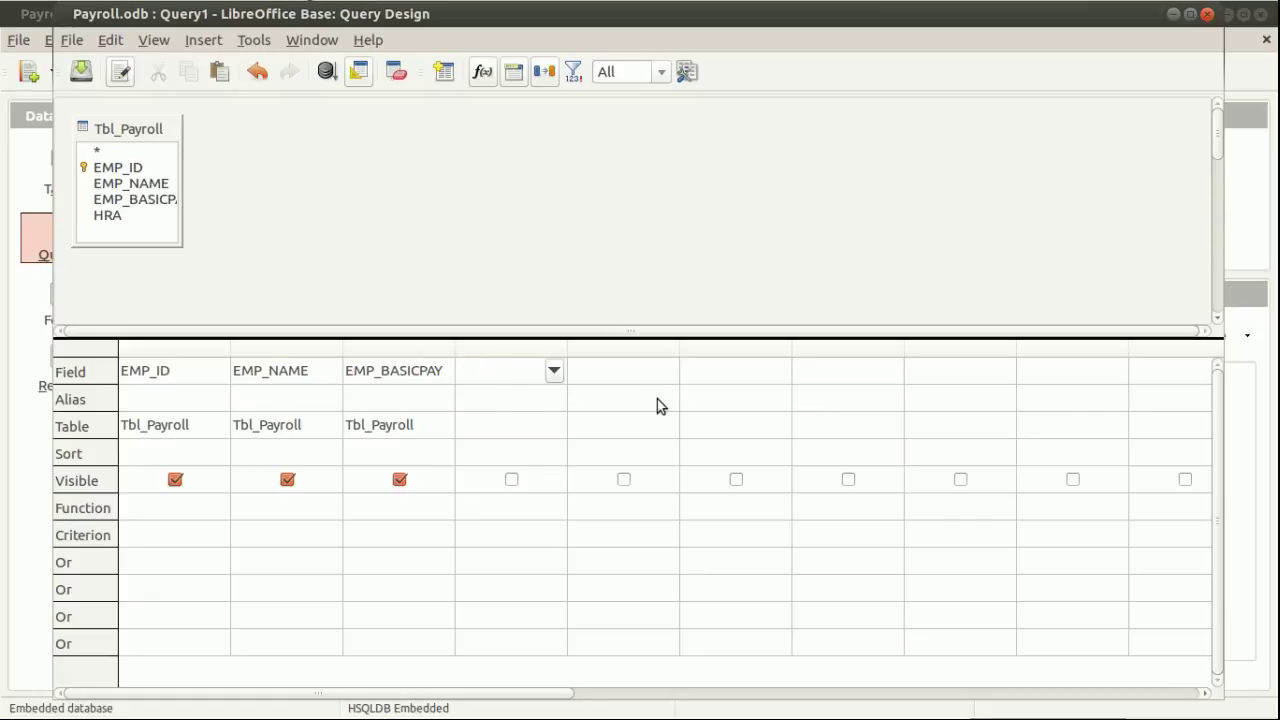
left_click(570, 351)
left_click_drag(568, 351, 735, 353)
left_click(563, 374)
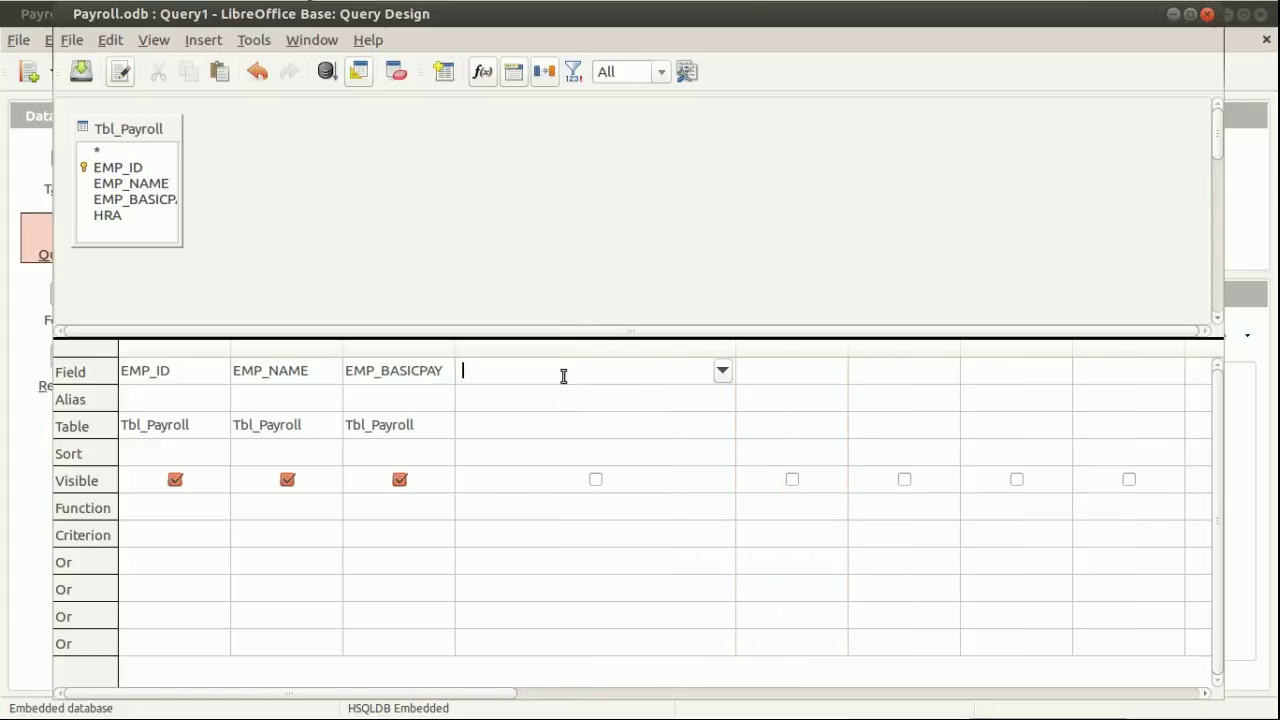
type("\"EMP_BASICPAY\"*20/100")
left_click(539, 425)
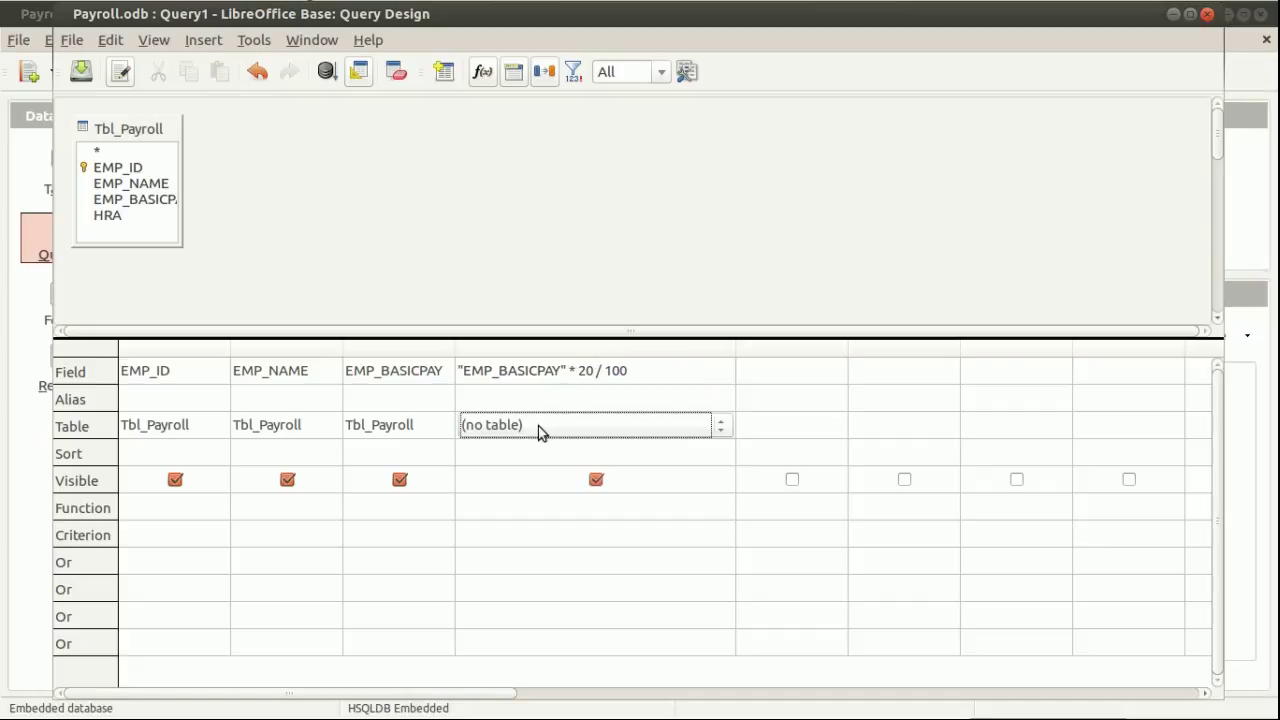
left_click(537, 402)
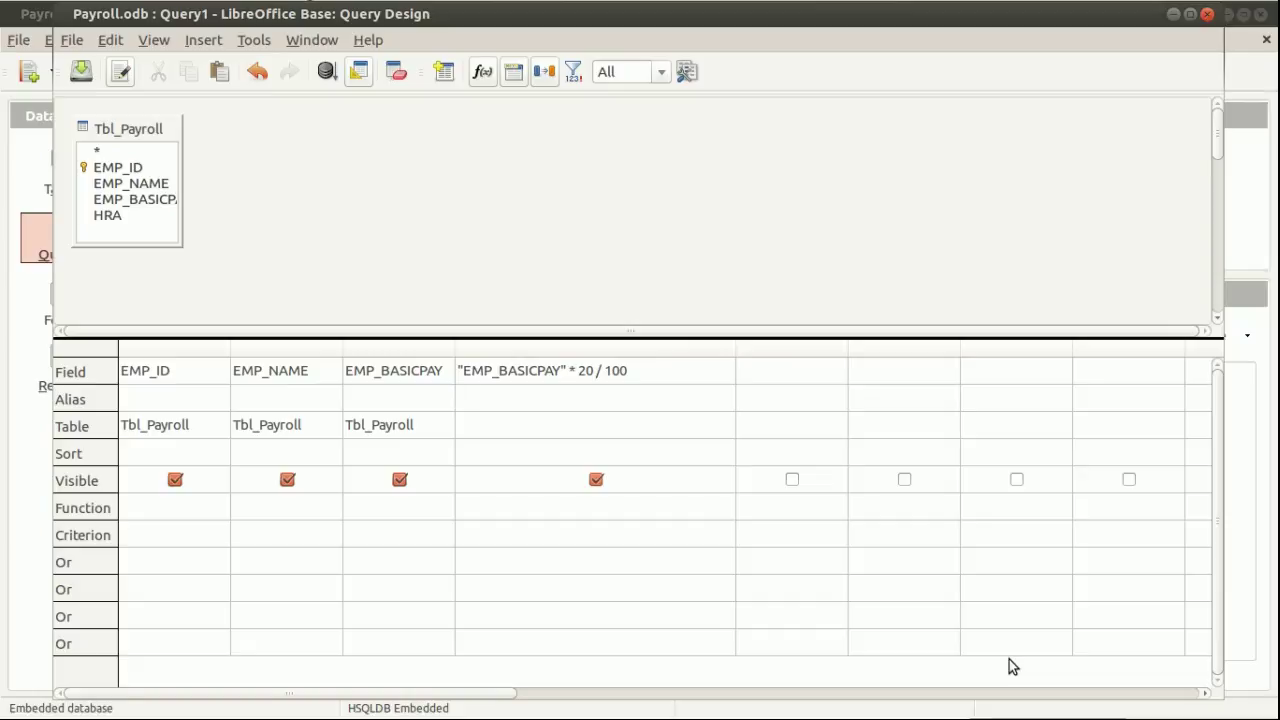
type("DA")
Add the HRA field as the fifth query column and narrow the DA column to fit its expression
left_click(744, 382)
double_click(110, 216)
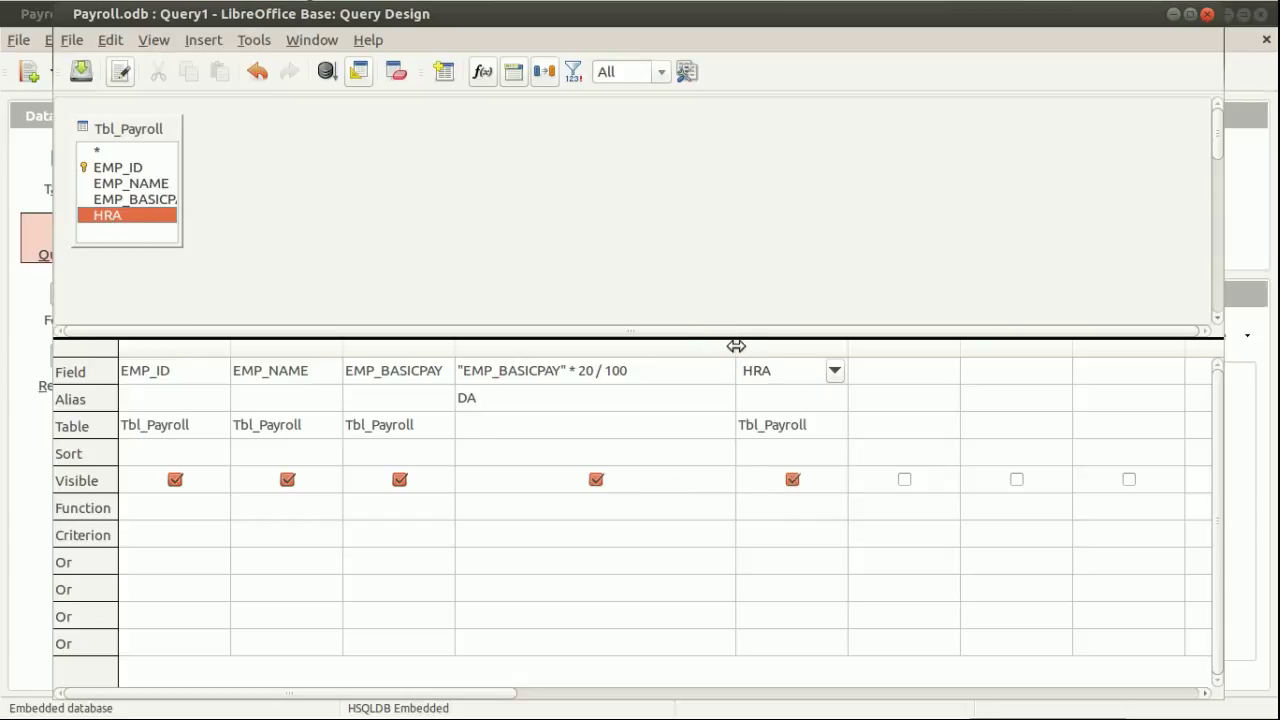
left_click_drag(737, 347, 657, 360)
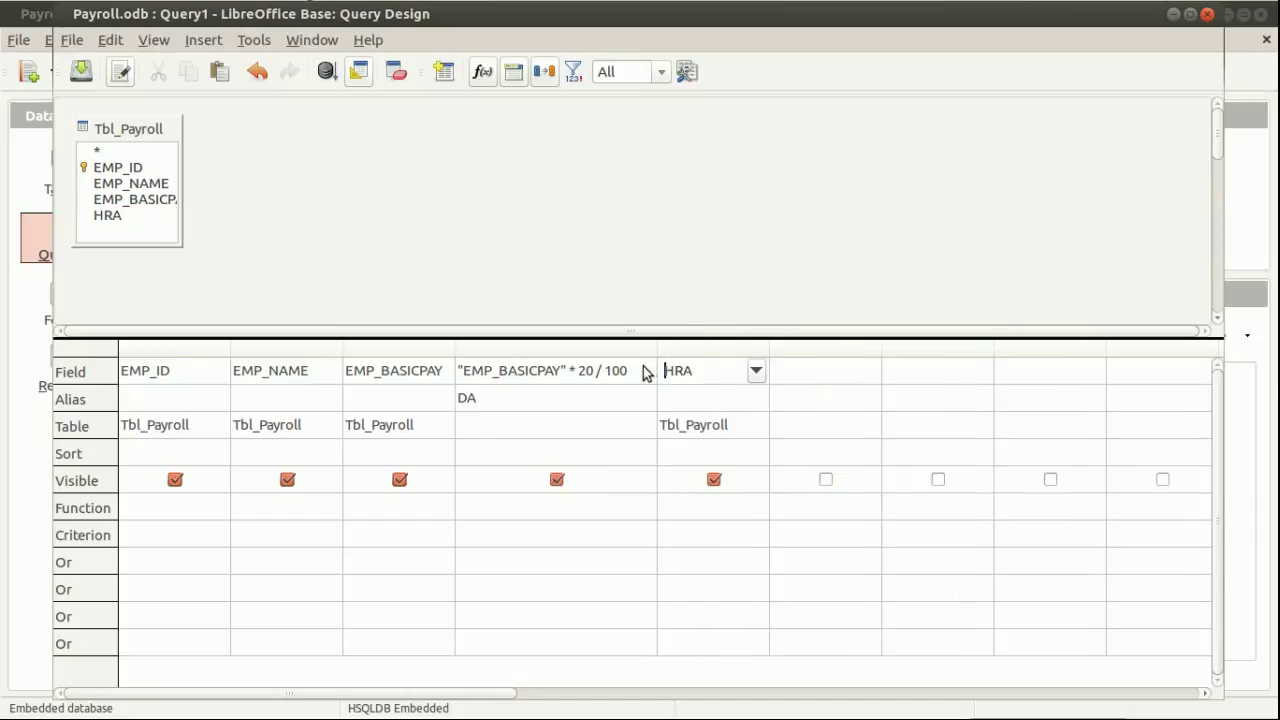
Widen the sixth query column and enter "EMP_BASICPAY"+("EMP_BASICPAY"*20/100)+"HRA" with the alias GROSS PAY
left_click(815, 370)
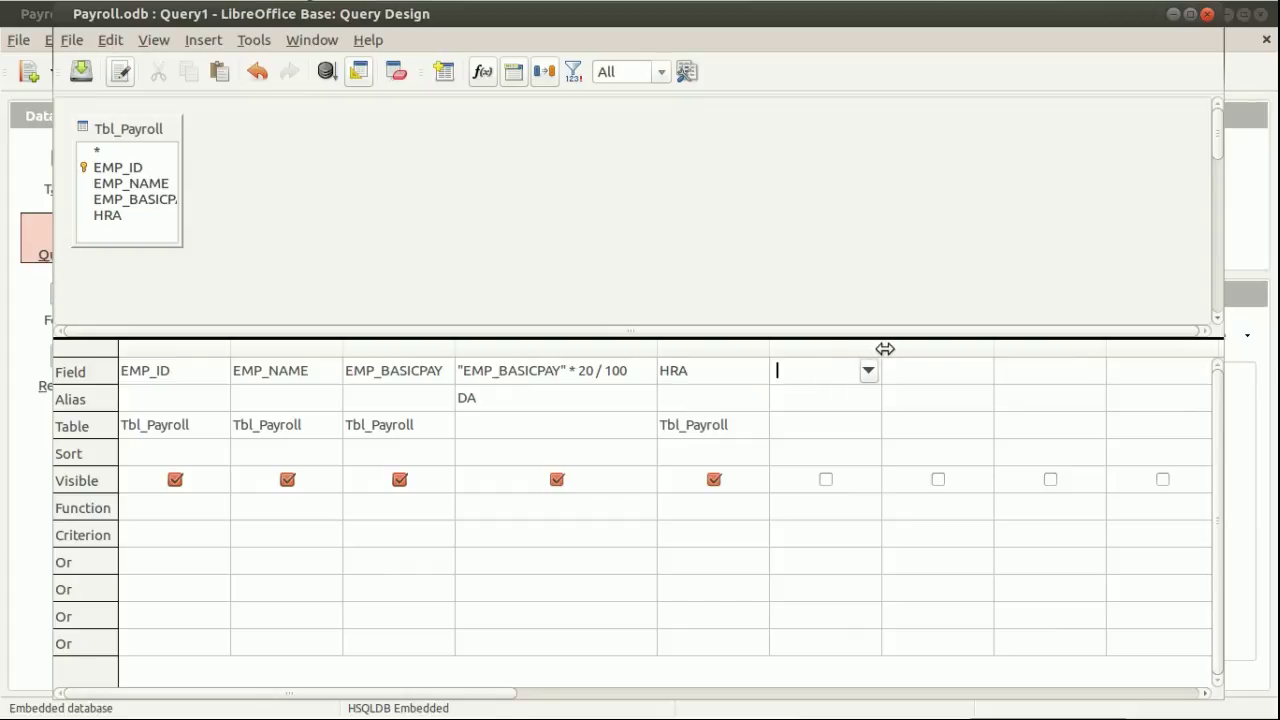
left_click_drag(883, 349, 1156, 349)
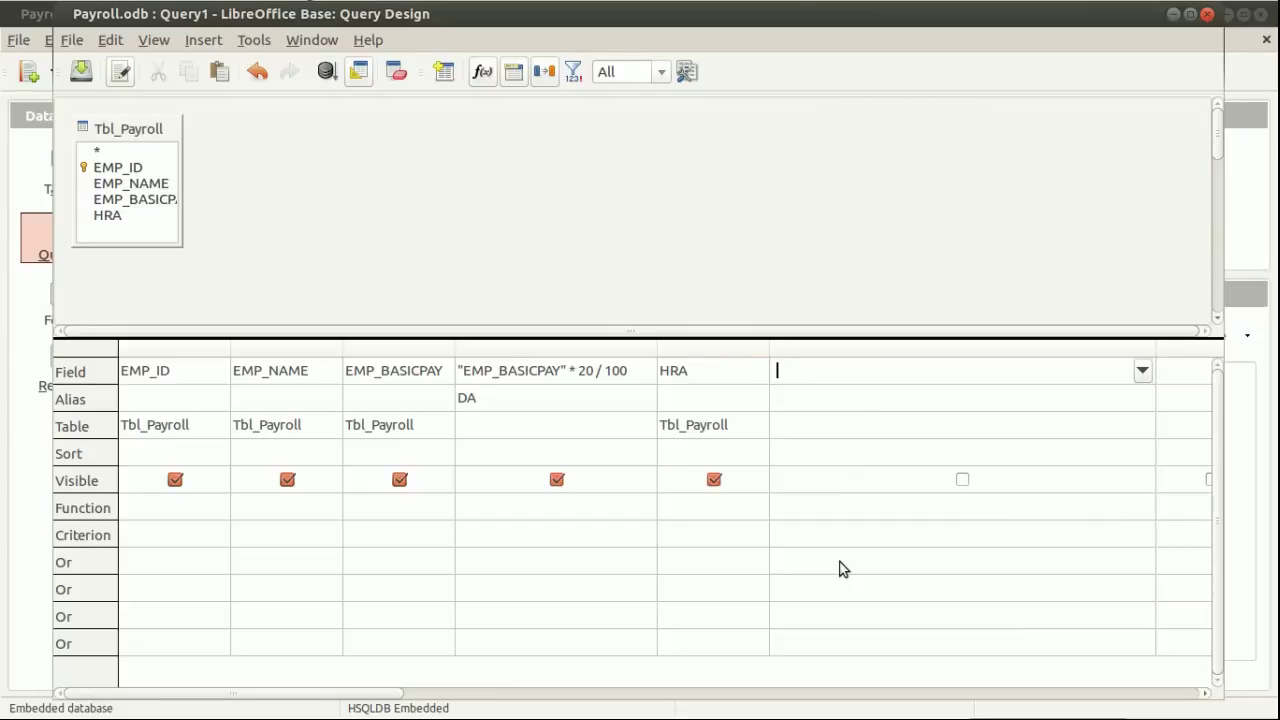
type("\"EMP_BASICPA")
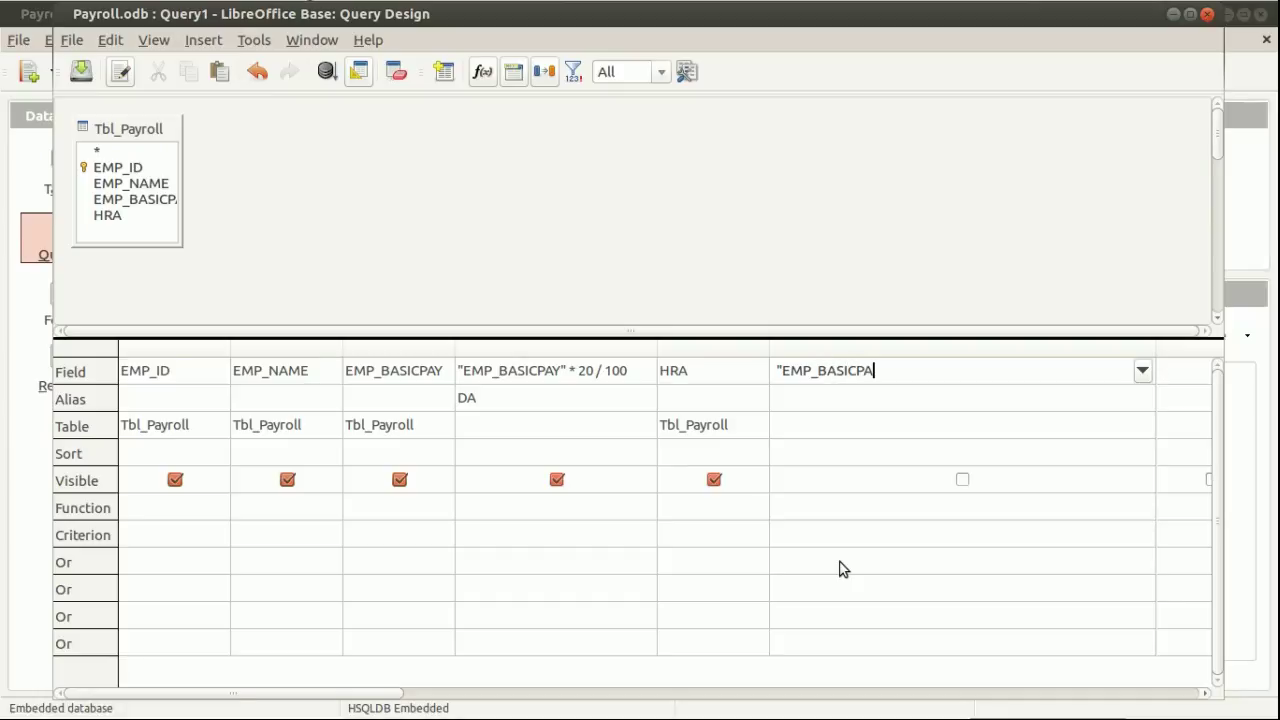
type("Y\"+(\"EMP_BASICPAY")
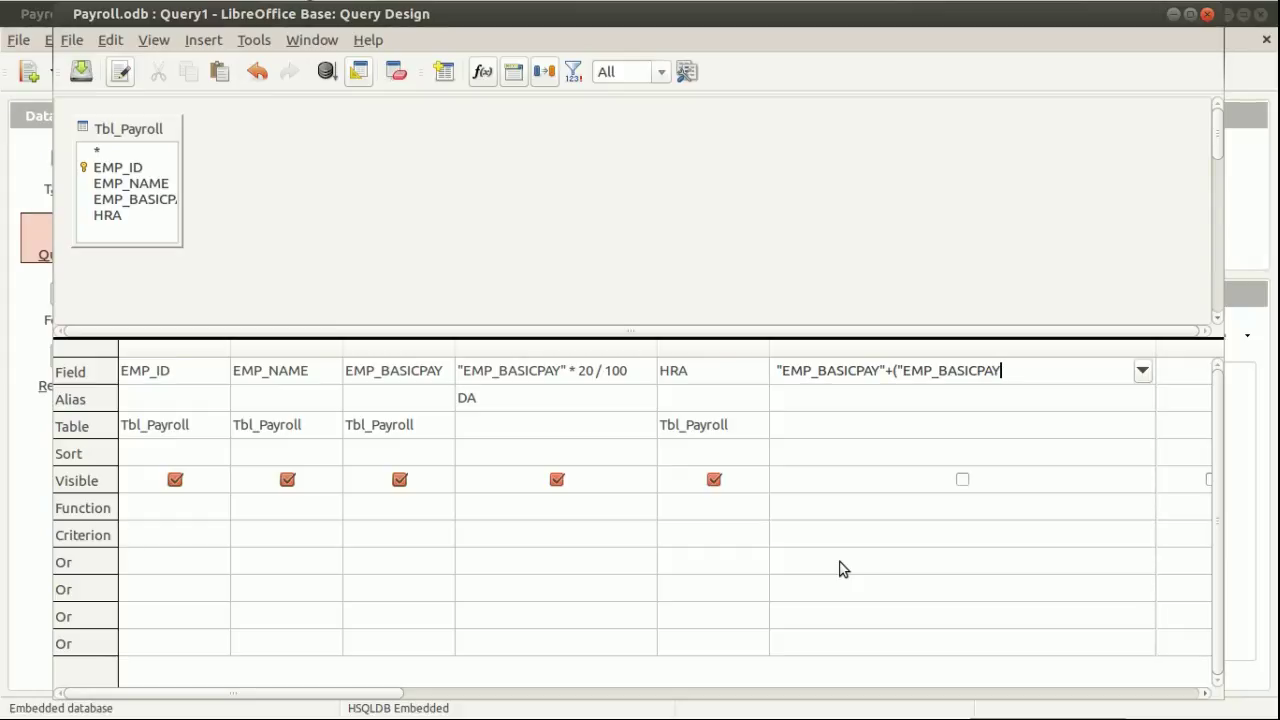
type("\"*20/100)+\"HRA\"")
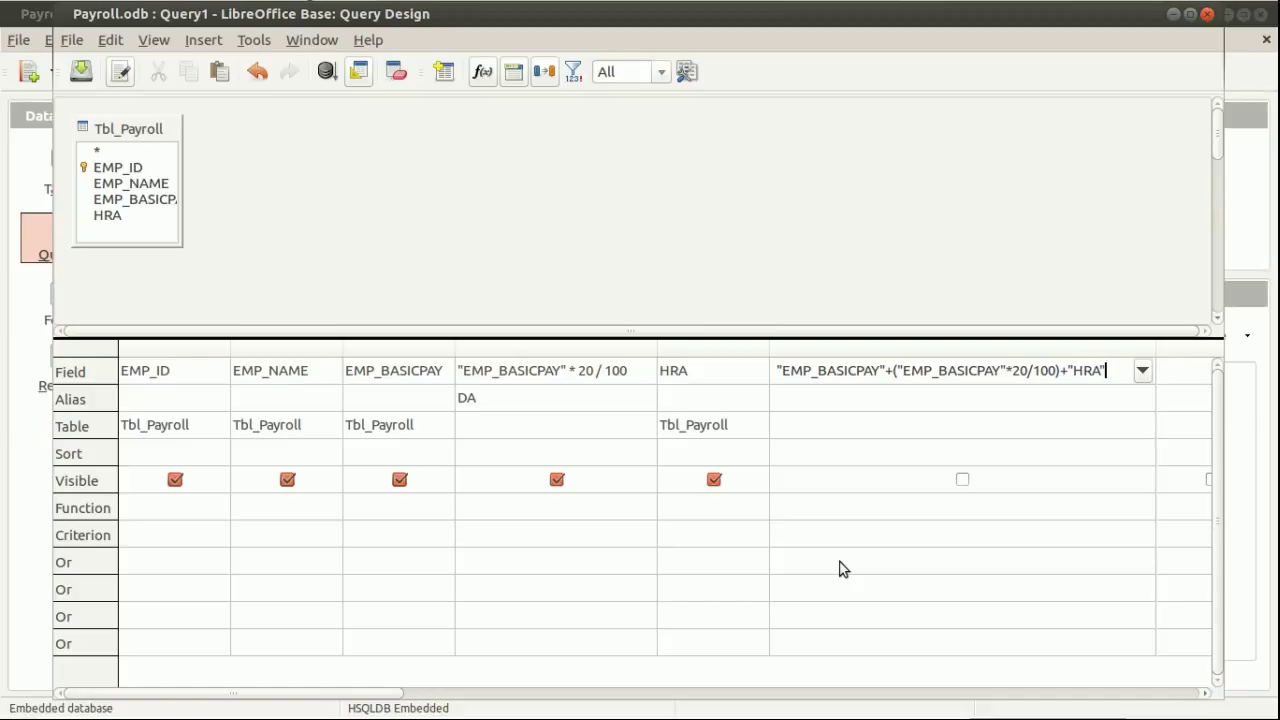
key("Tab")
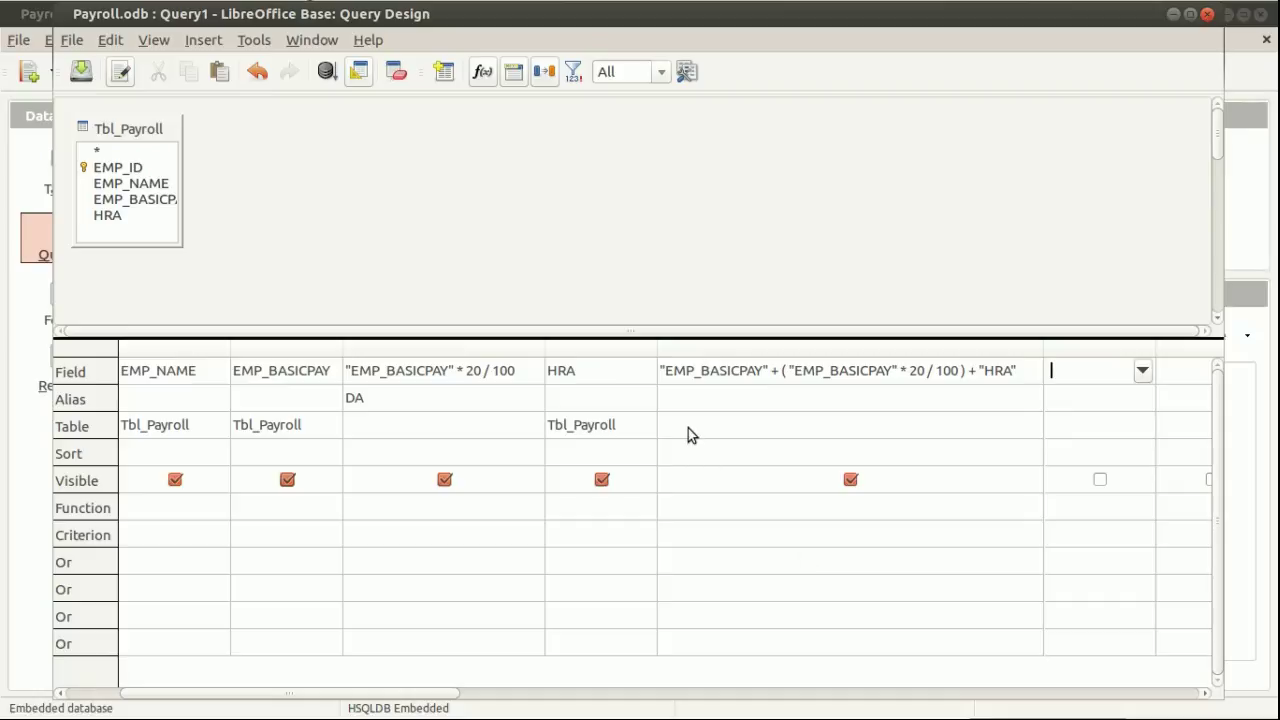
left_click(771, 401)
type("GROSS")
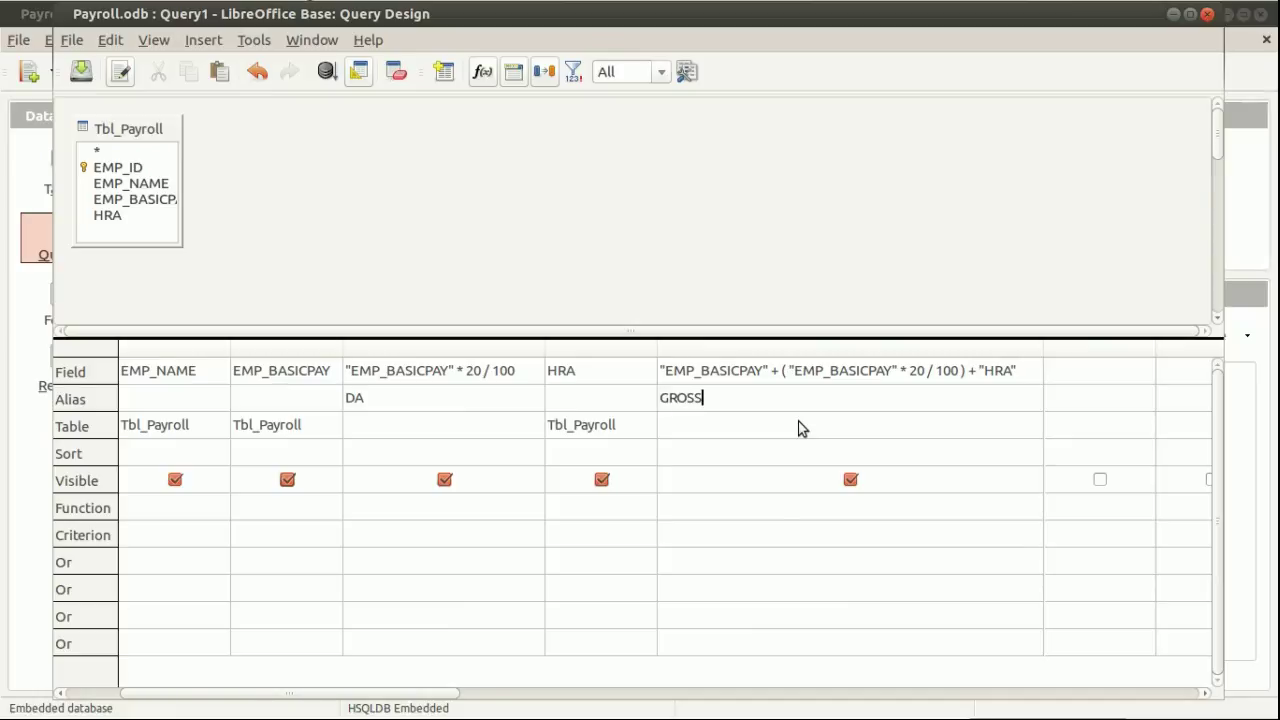
type(" PAY")
left_click(720, 571)
Run the query and check the basic pay, DA, HRA and GROSS PAY values in its records
left_click(327, 71)
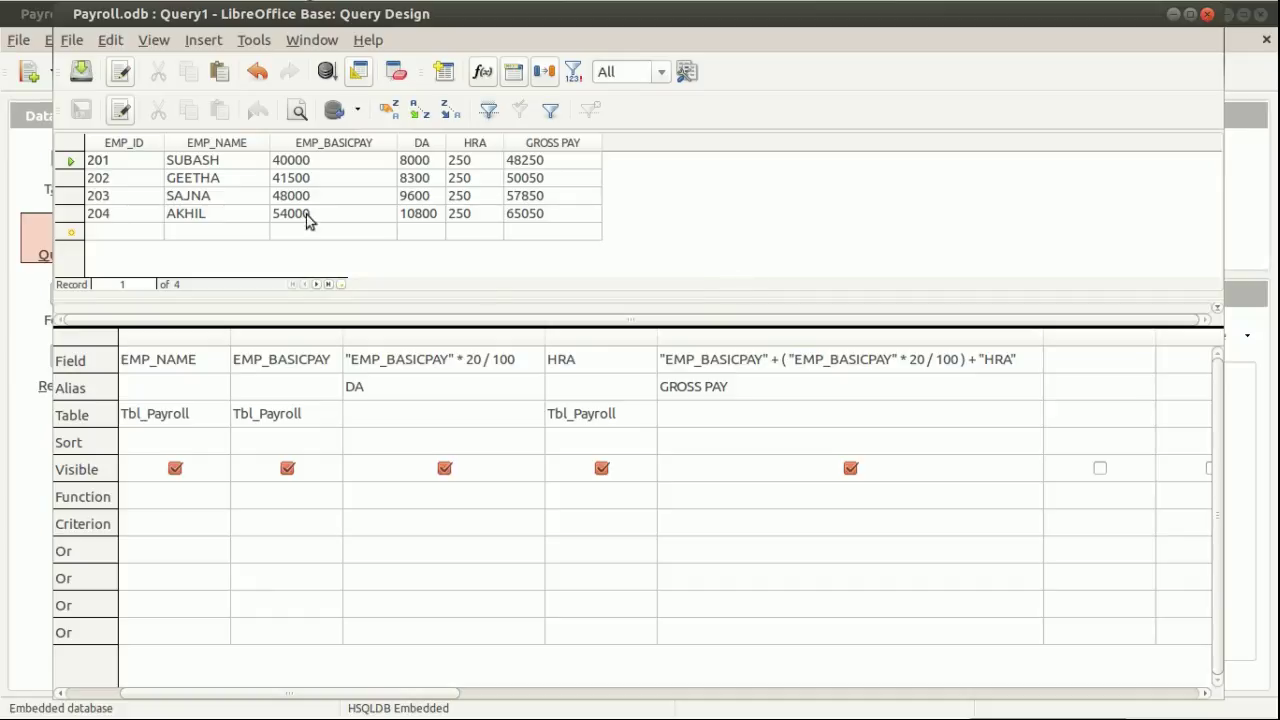
left_click(290, 165)
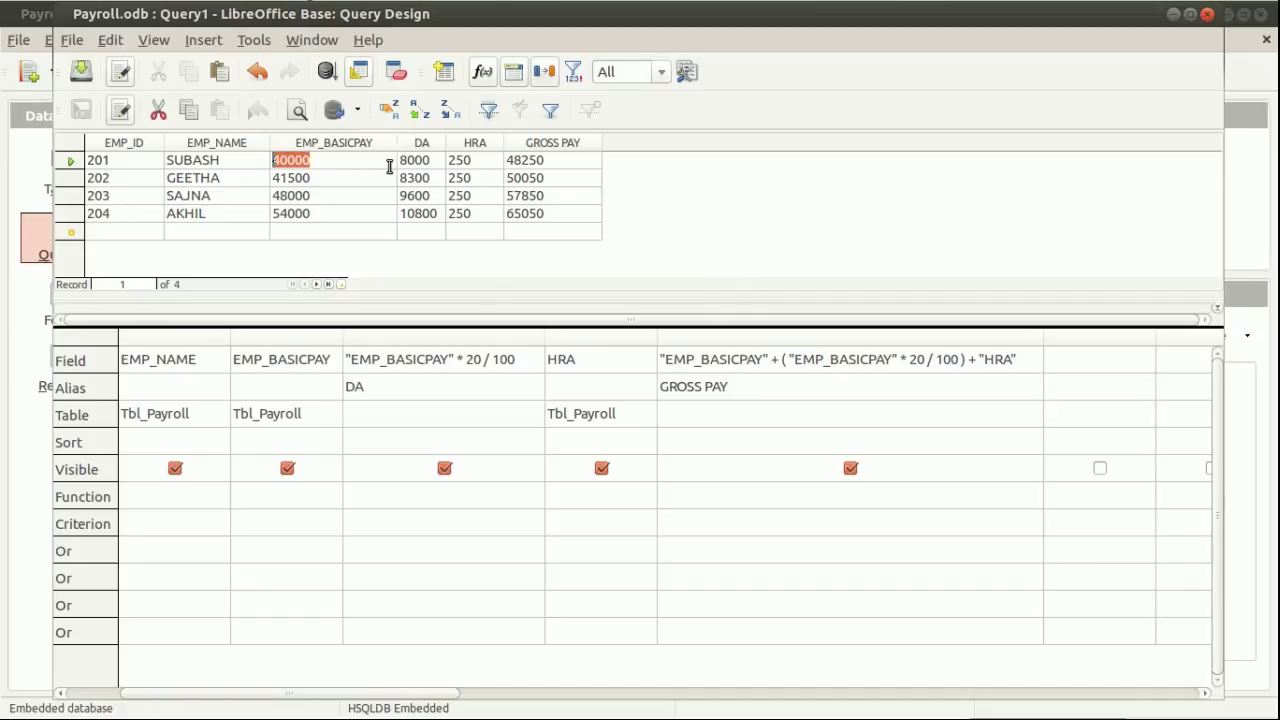
left_click(413, 169)
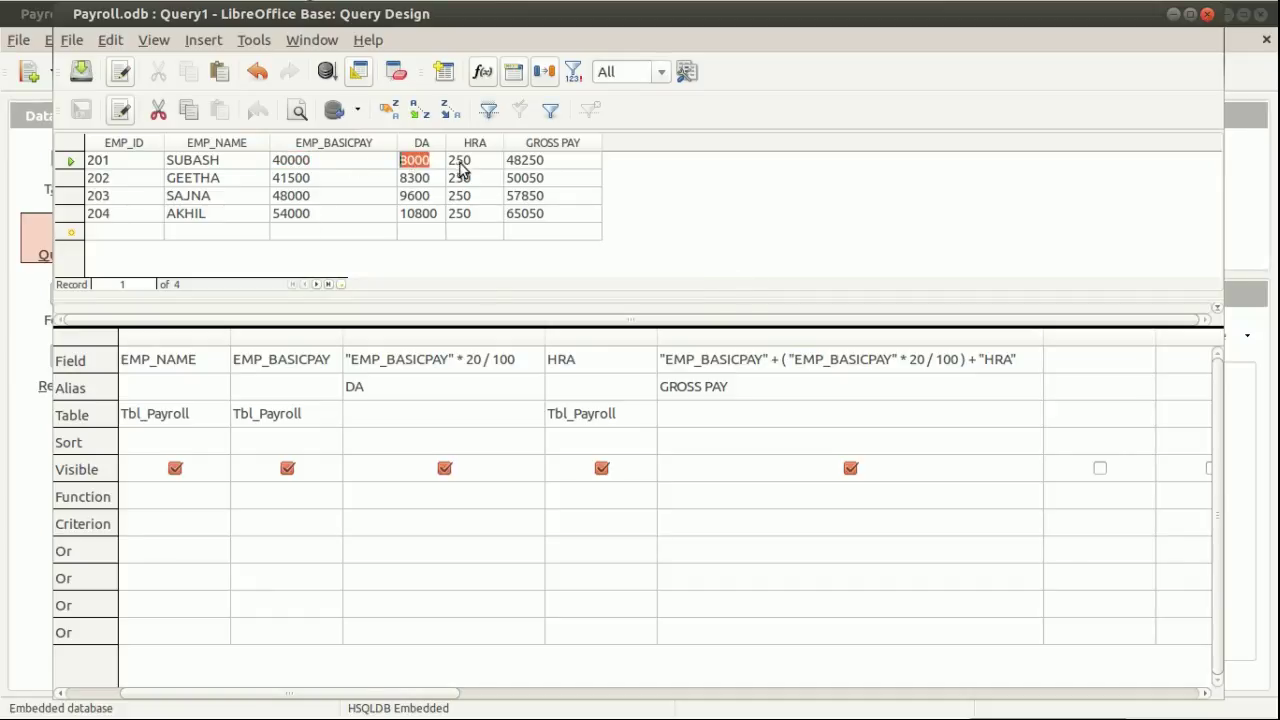
left_click(460, 168)
left_click(555, 166)
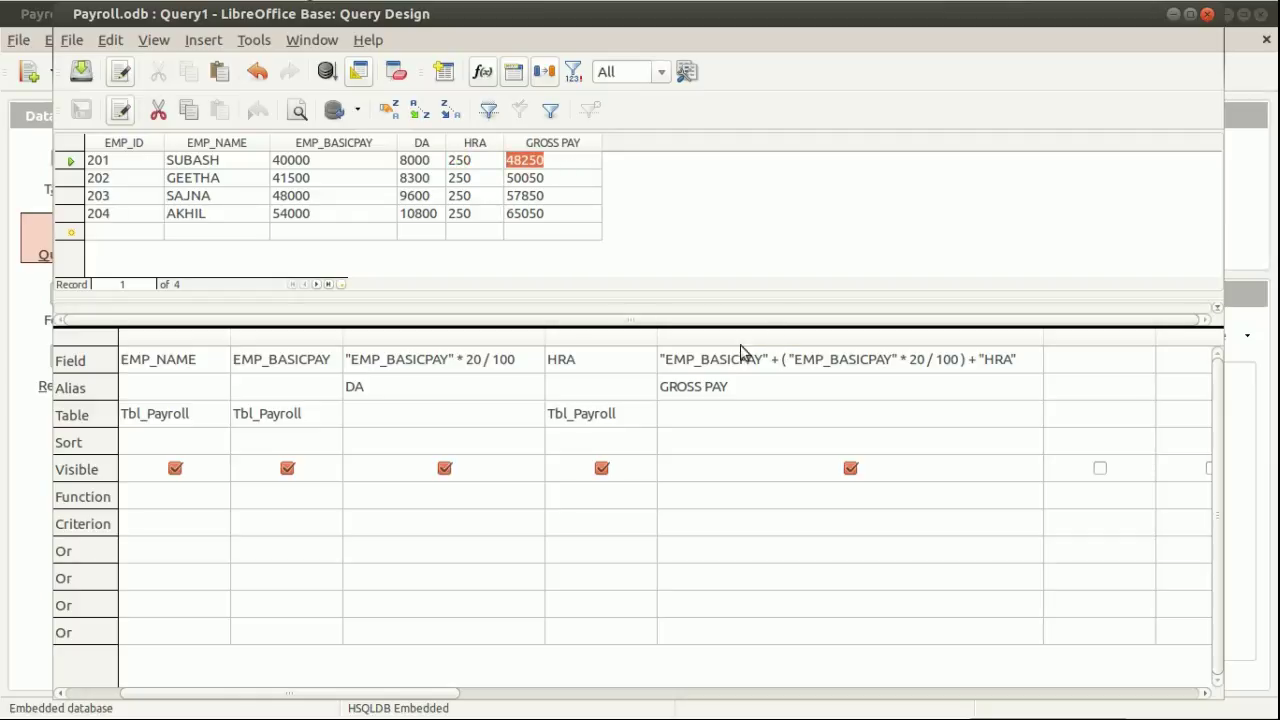
left_click(544, 216)
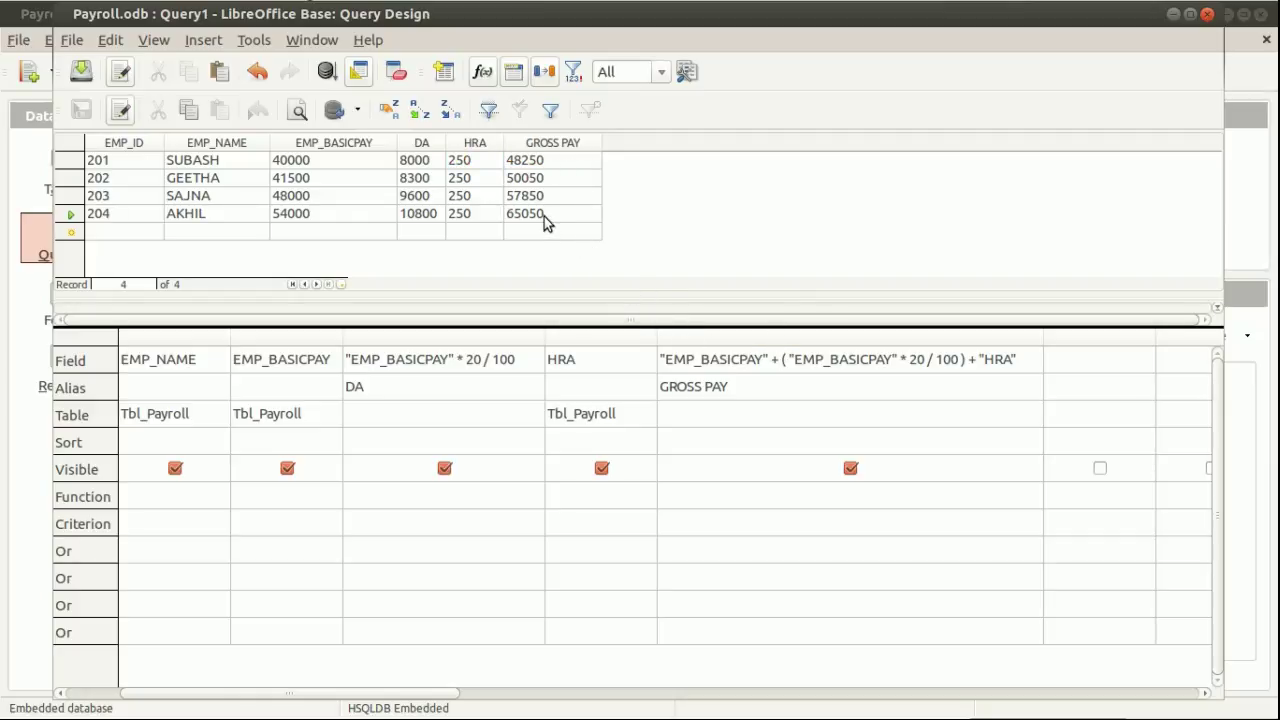
key("Up")
key("Up")
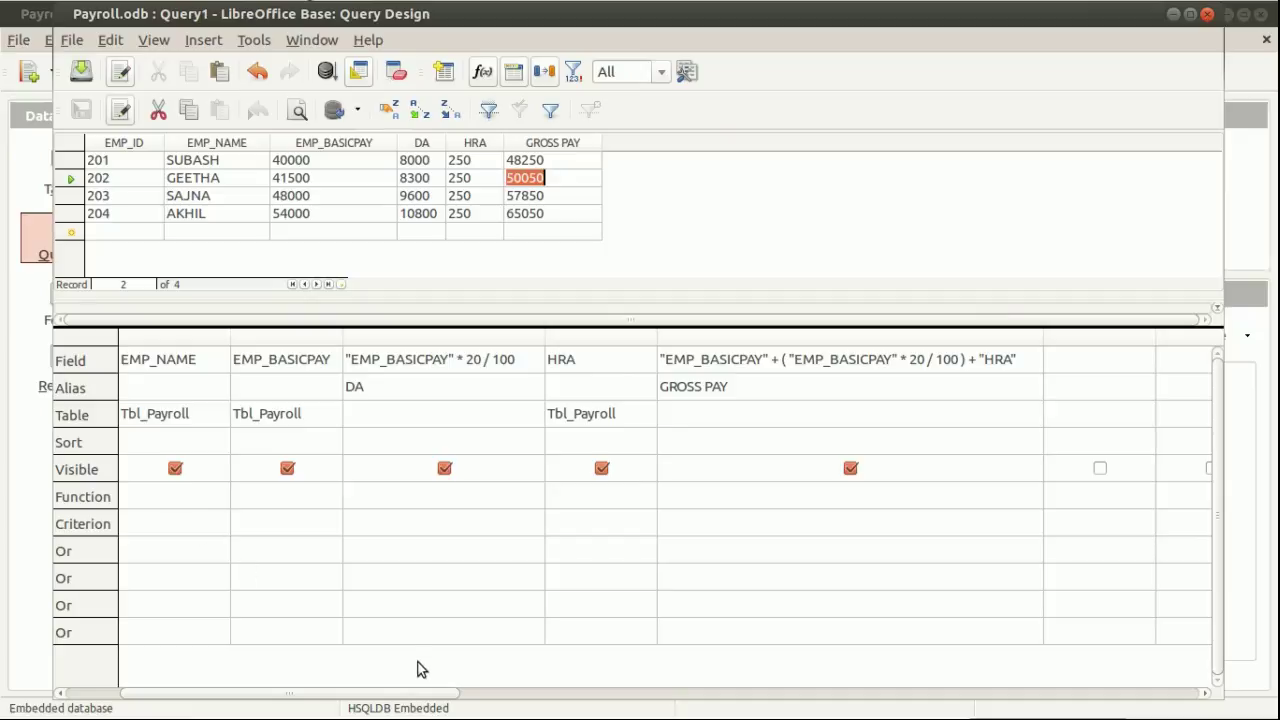
Set the EMP_NAME criterion to LIKE 'A*', run the query again and check the name in the result
left_click_drag(406, 692, 295, 692)
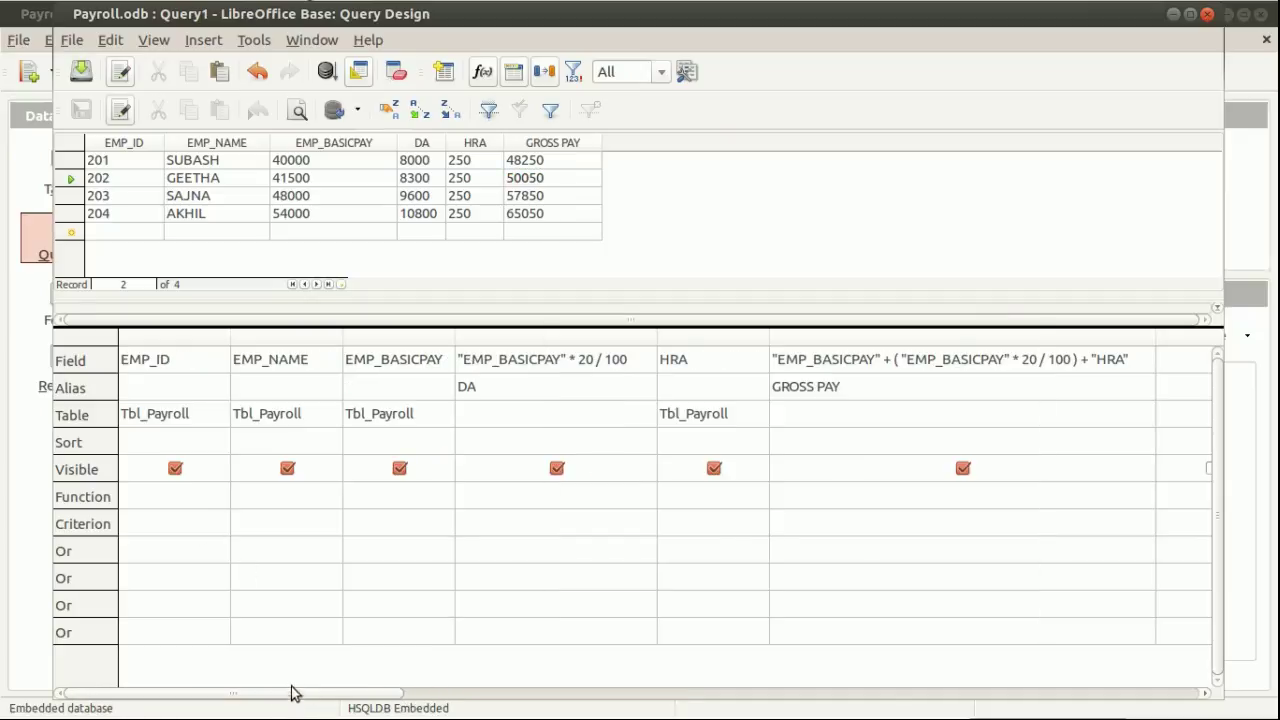
left_click(279, 526)
type("LIKE 'A*'")
key("Tab")
left_click(326, 73)
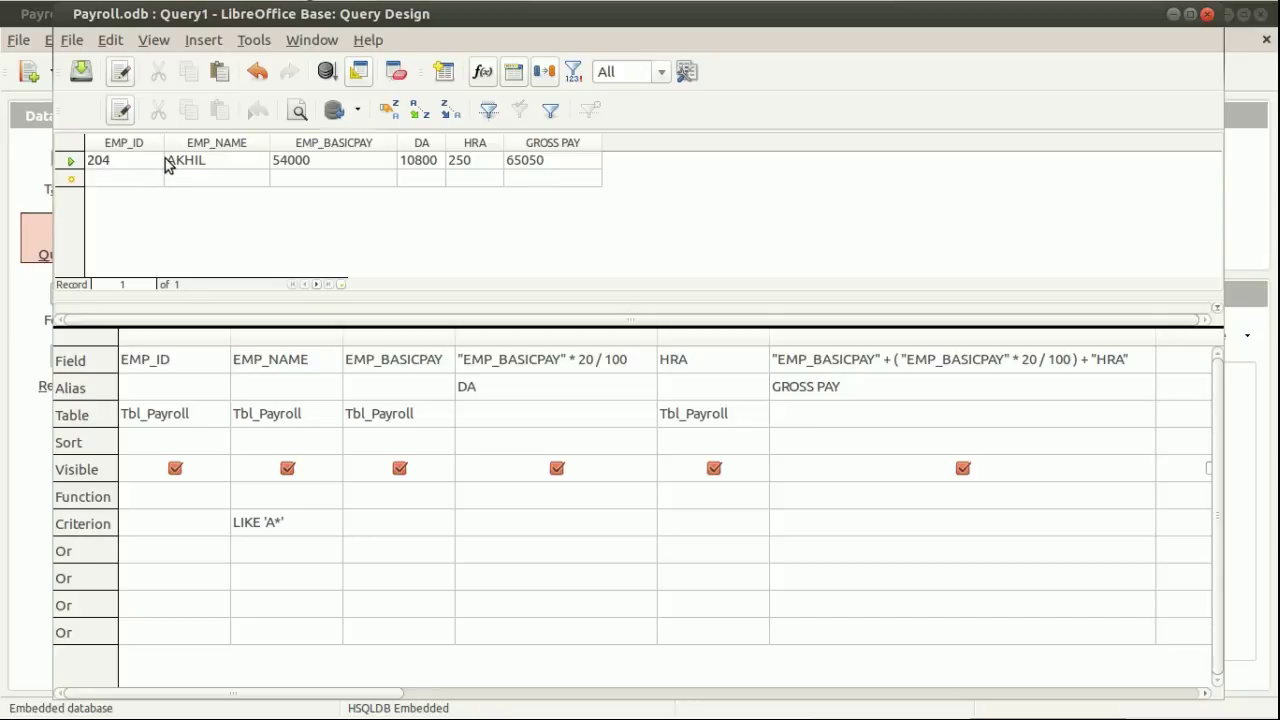
double_click(166, 160)
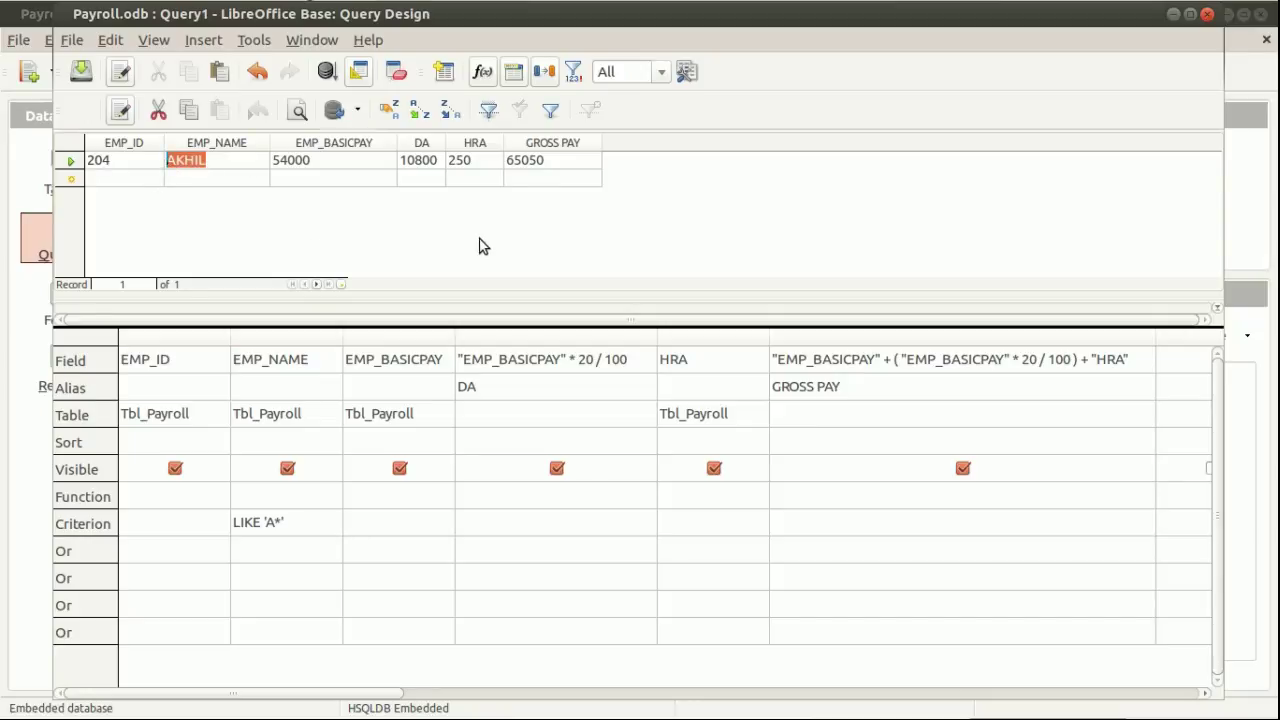
left_click(256, 220)
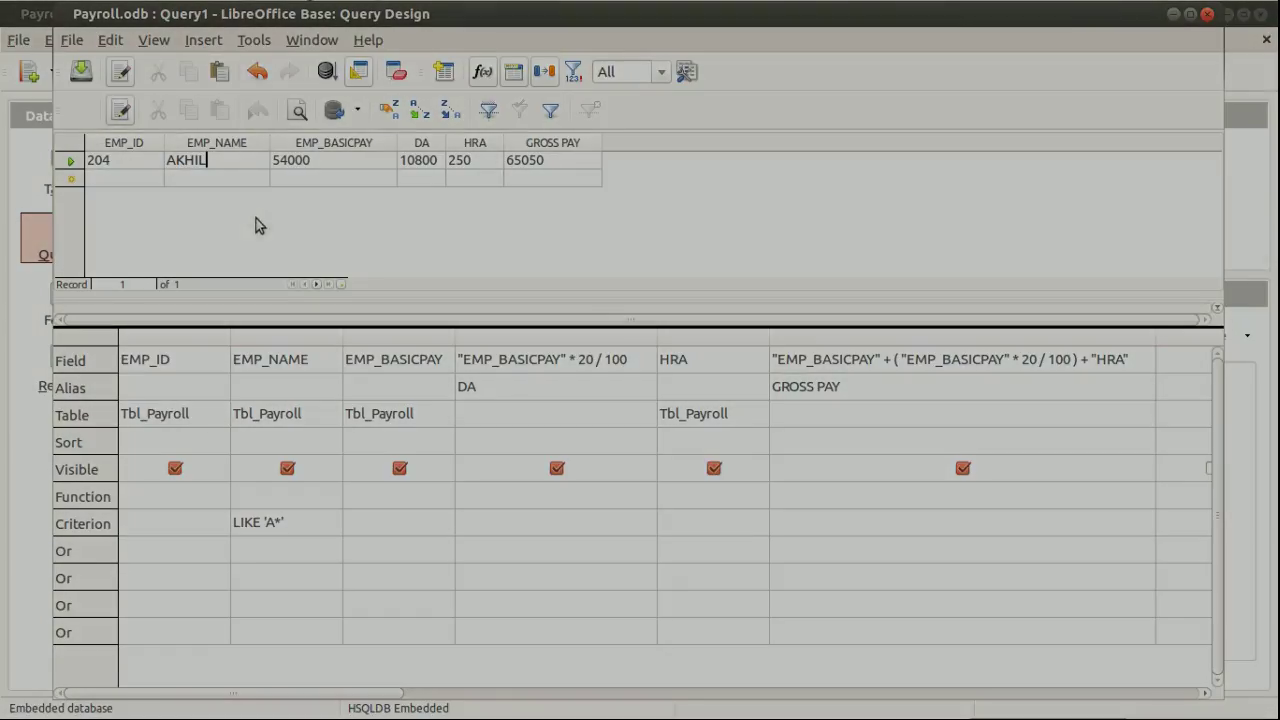